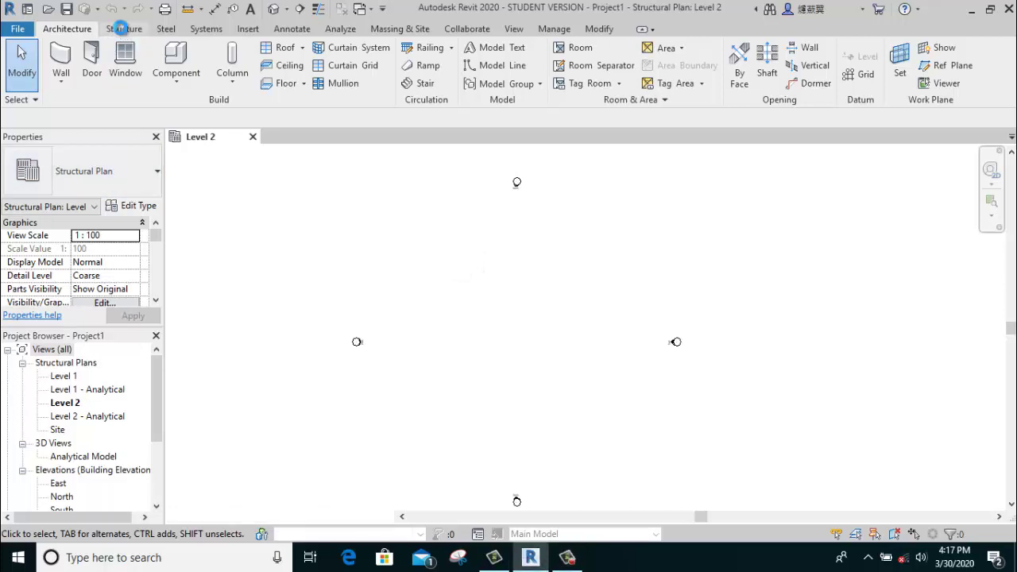
# Bring up the Structure ribbon's modelling tools on the empty Level 2 structural plan.
pyautogui.click(120, 29)
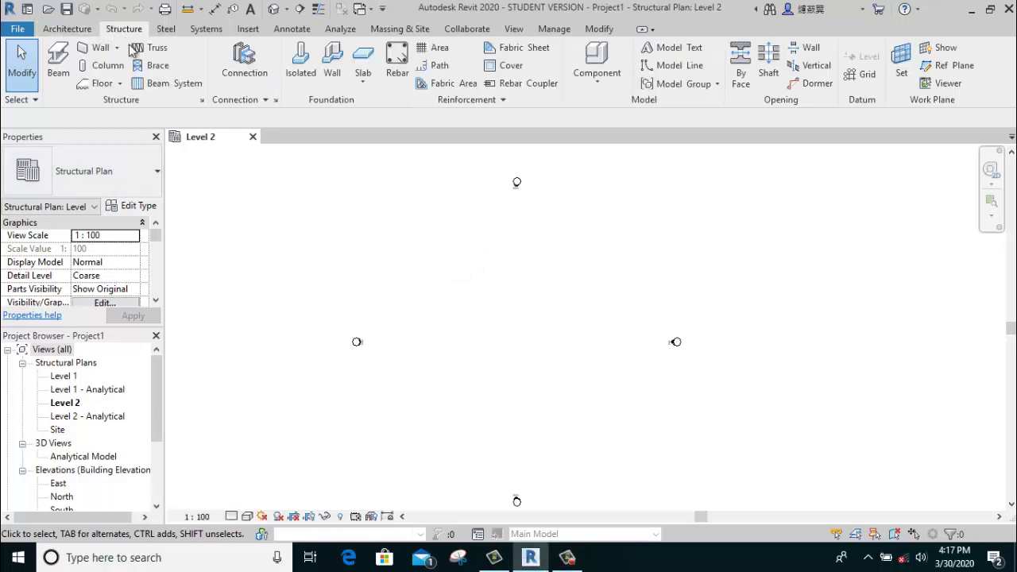
# Draw four horizontal grid lines spaced 6000 and 5000 apart, then one vertical grid across them.
pyautogui.click(859, 77)
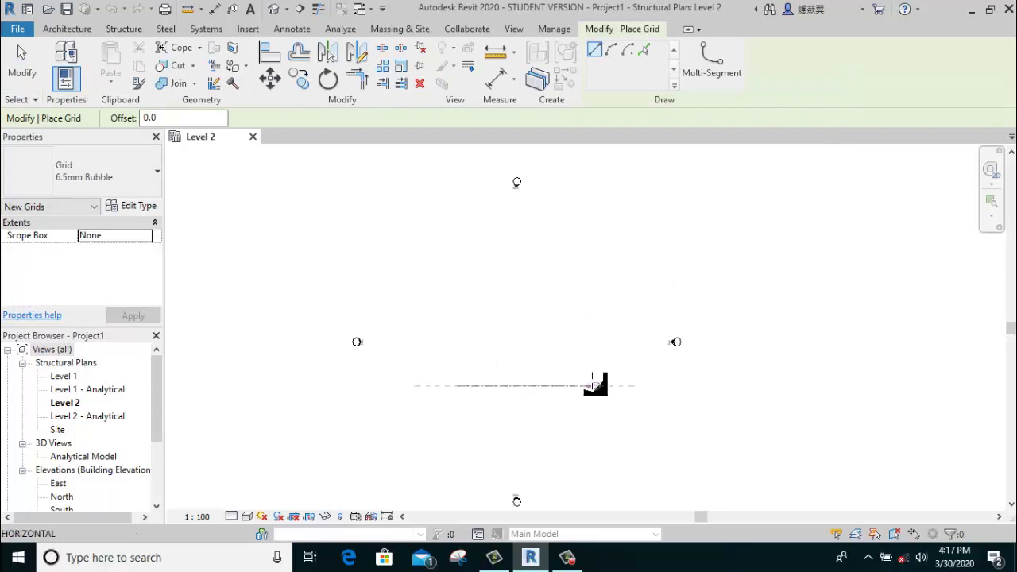
pyautogui.click(592, 384)
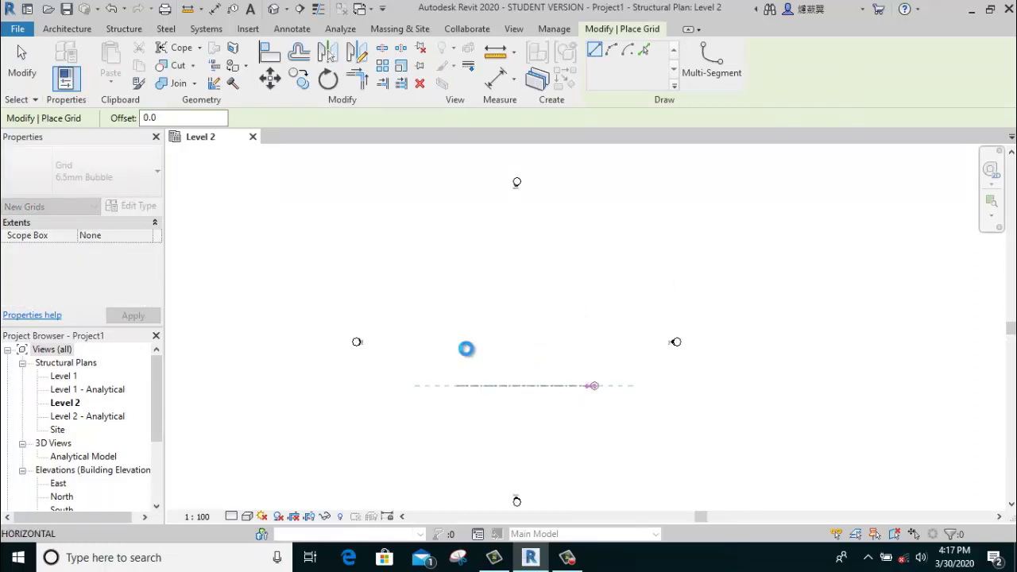
pyautogui.click(460, 347)
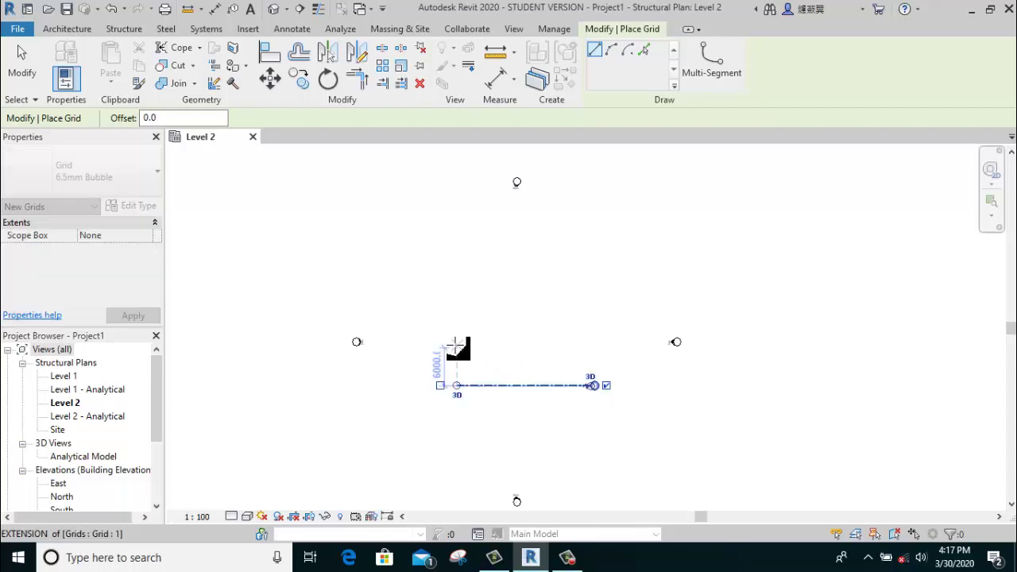
pyautogui.click(596, 345)
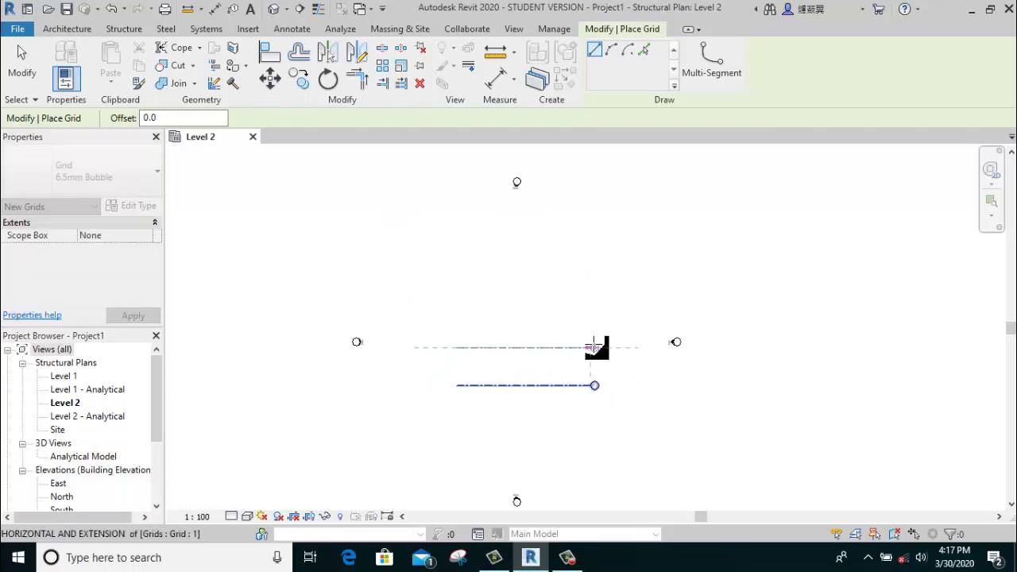
pyautogui.click(458, 348)
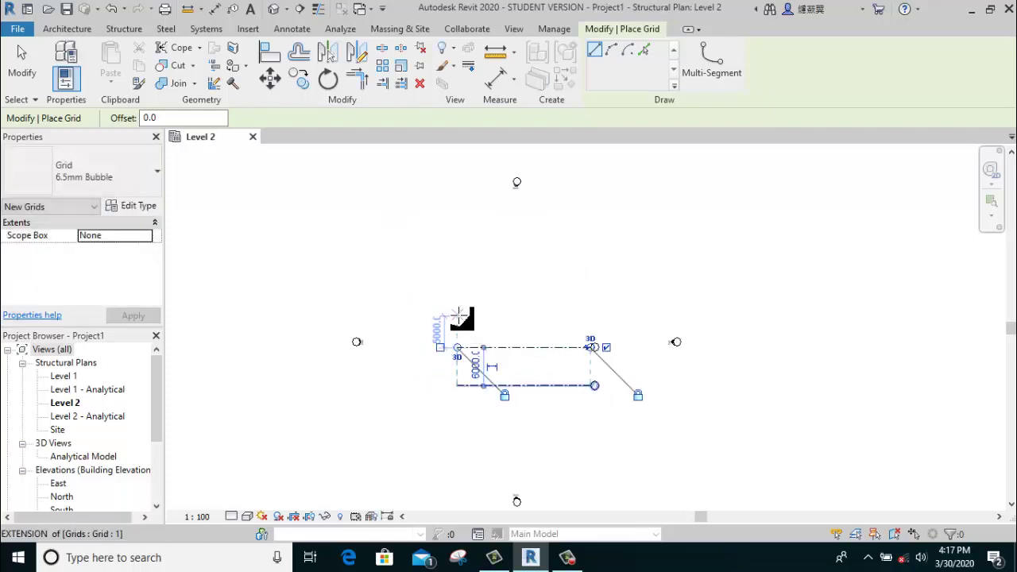
pyautogui.click(594, 316)
pyautogui.click(459, 284)
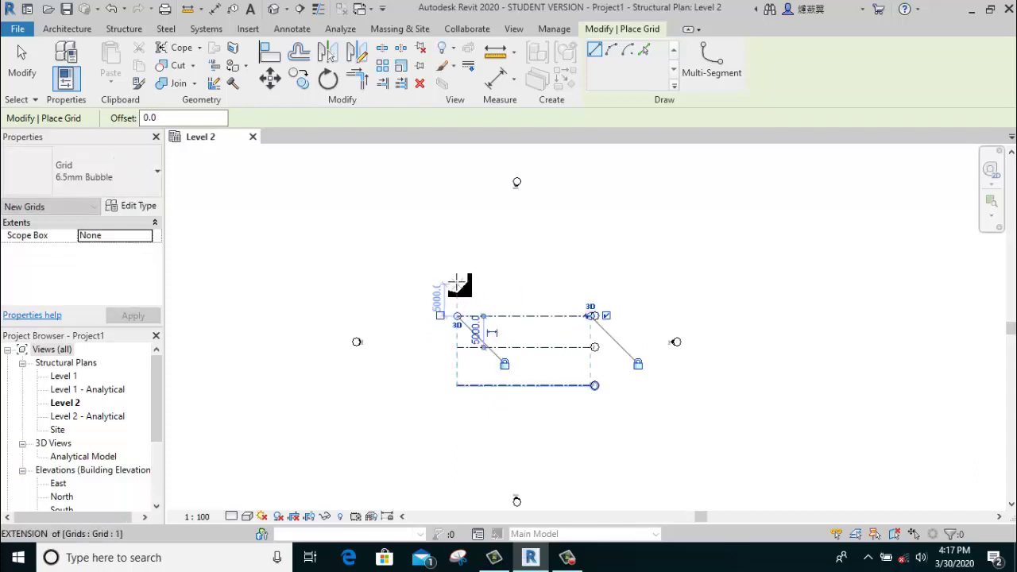
pyautogui.click(594, 278)
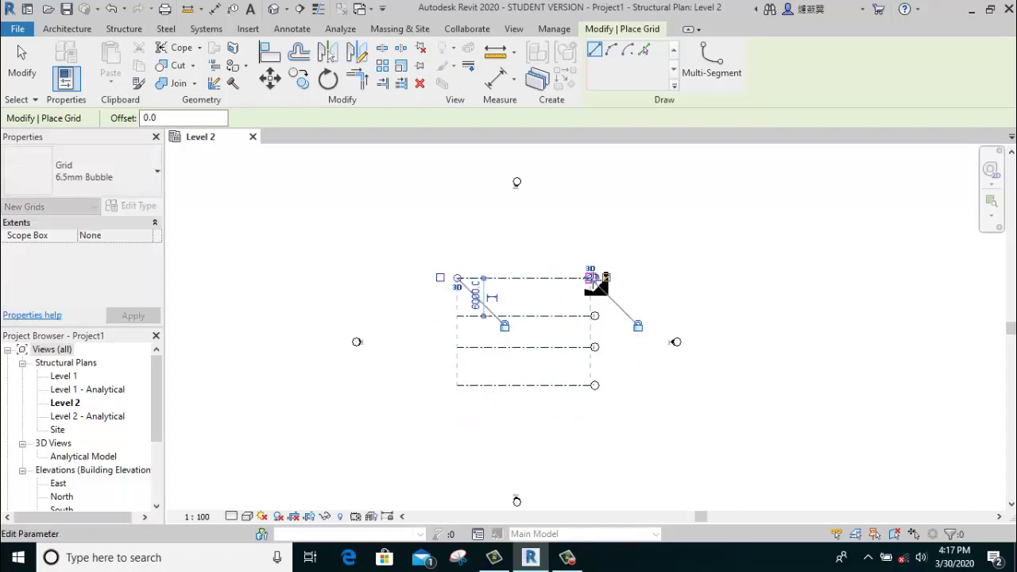
pyautogui.click(480, 409)
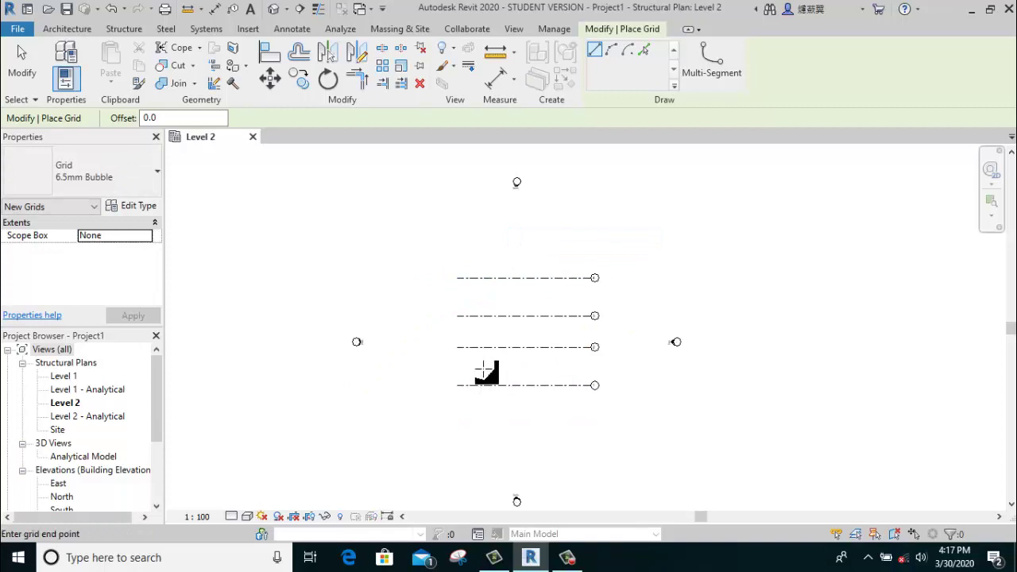
pyautogui.click(481, 246)
# End grid placement and relabel the vertical grid bubble as A.
pyautogui.rightClick(572, 224)
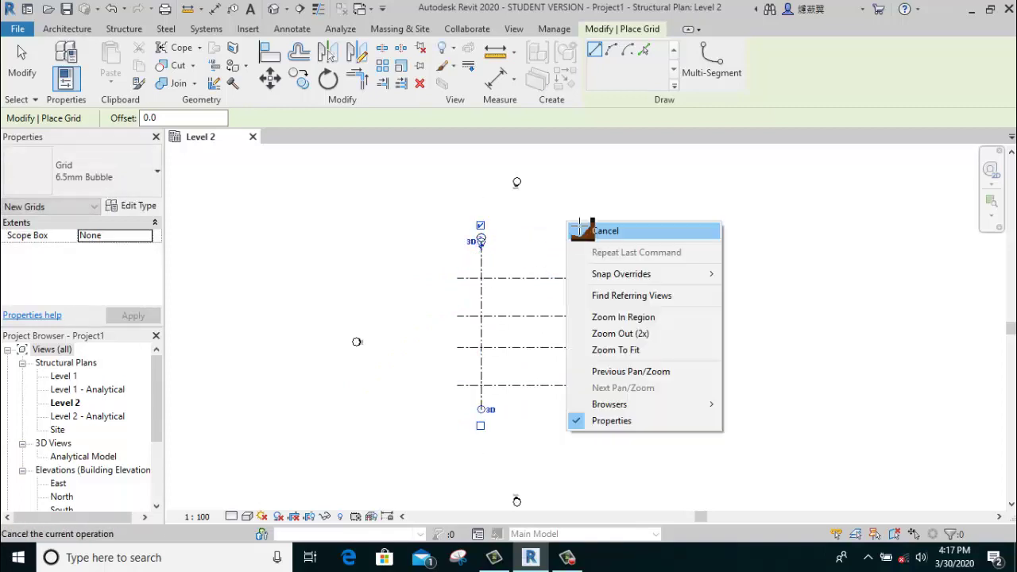
pyautogui.click(605, 232)
pyautogui.scroll(3, 478, 225)
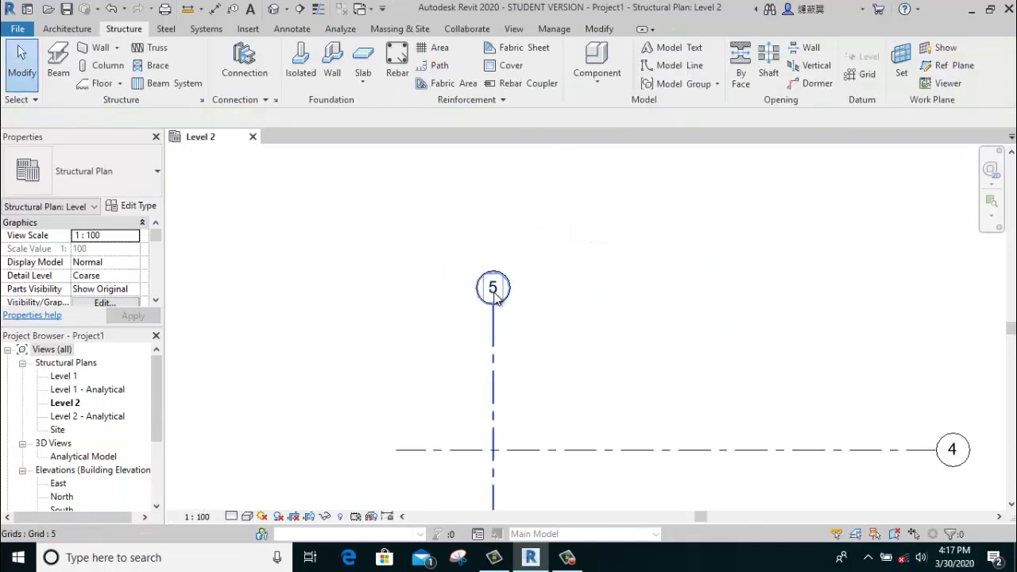
pyautogui.doubleClick(493, 289)
pyautogui.write('A')
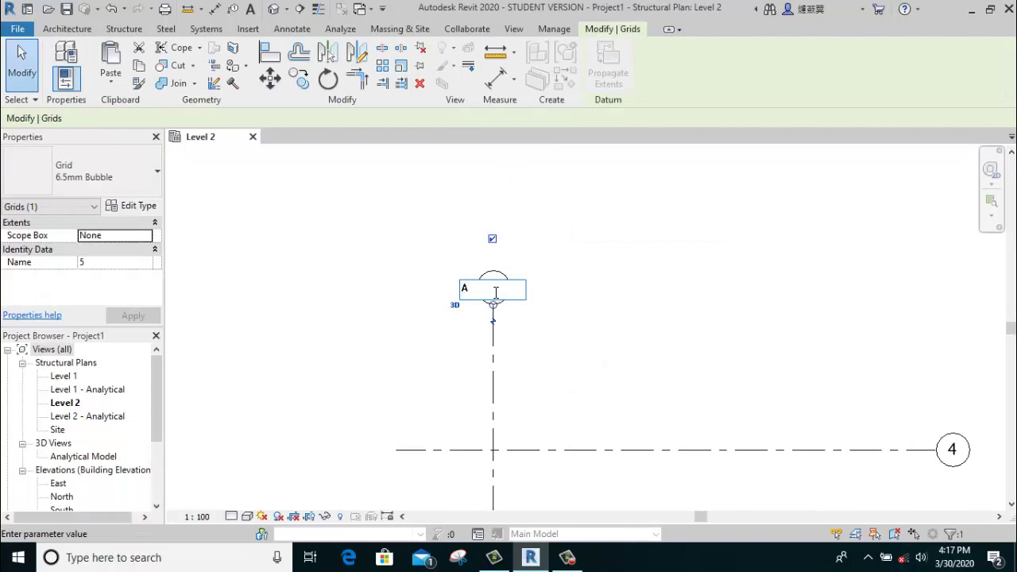
pyautogui.press('Return')
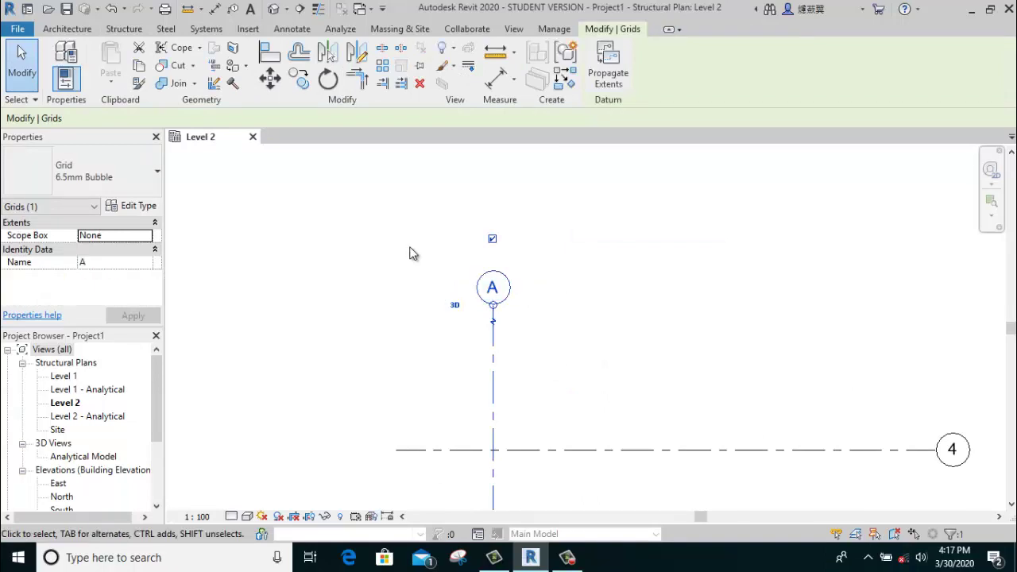
pyautogui.scroll(-3, 410, 252)
# Use Grid (GR) to draw vertical grids B, C and D across grids 1–4.
pyautogui.click(124, 29)
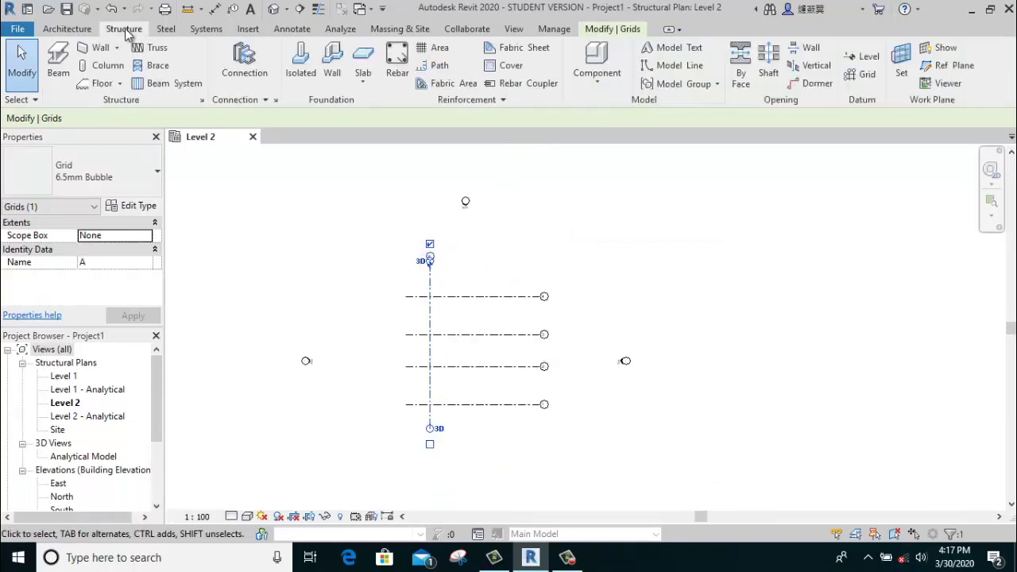
pyautogui.press('g')
pyautogui.press('r')
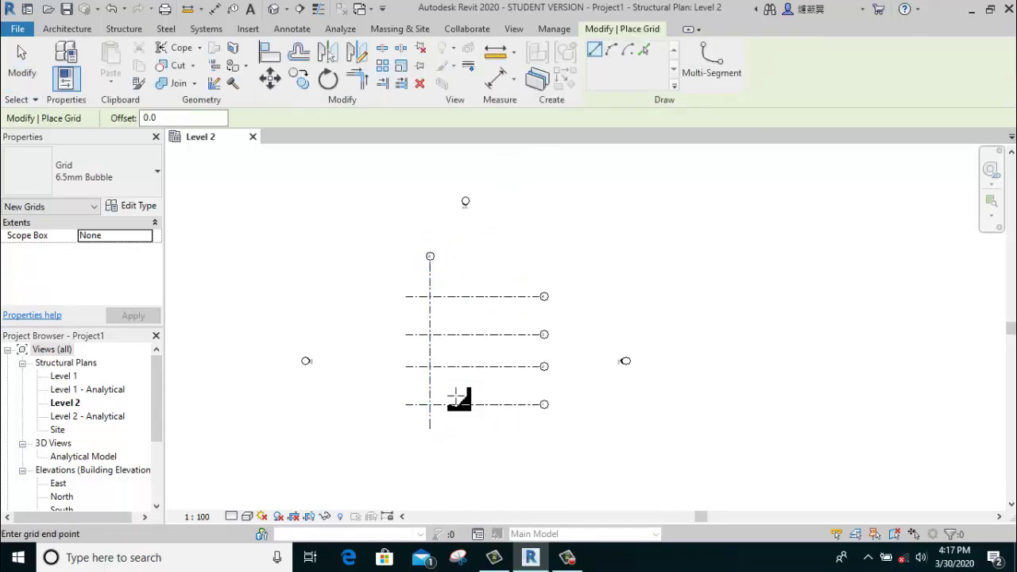
pyautogui.click(454, 421)
pyautogui.click(454, 258)
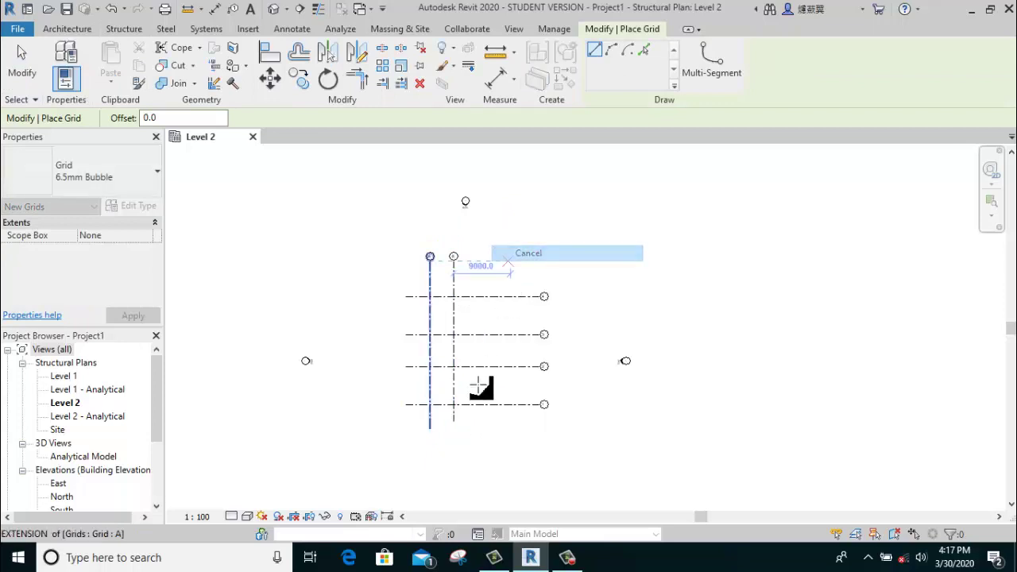
pyautogui.click(472, 421)
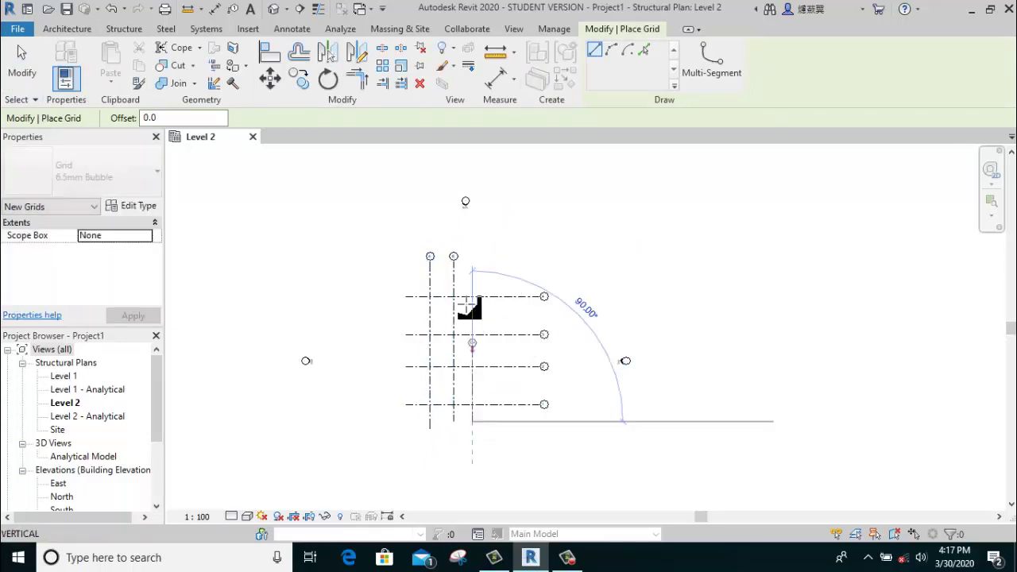
pyautogui.click(472, 259)
pyautogui.rightClick(531, 248)
pyautogui.click(548, 254)
pyautogui.scroll(2, 504, 387)
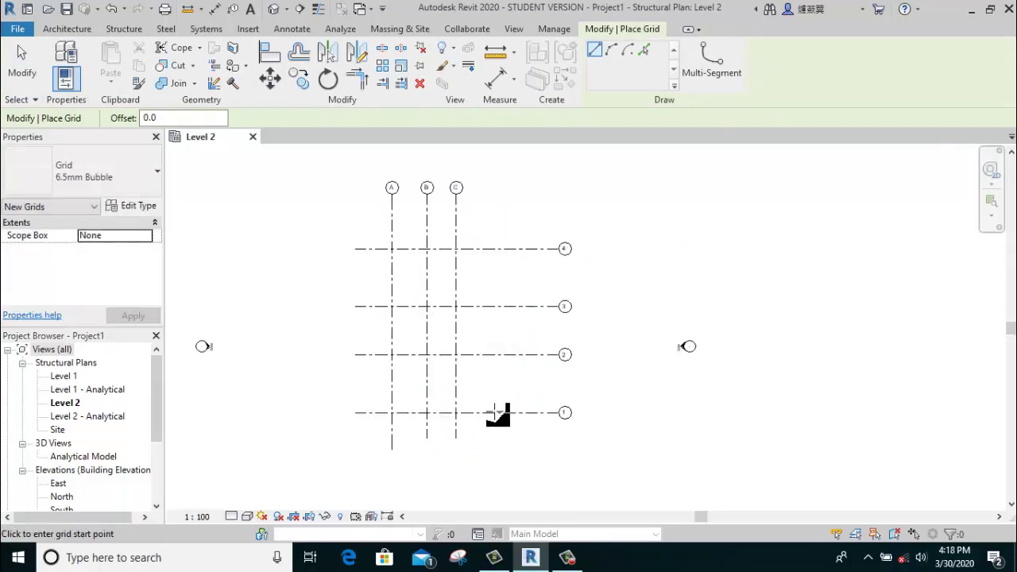
pyautogui.click(493, 430)
pyautogui.click(493, 203)
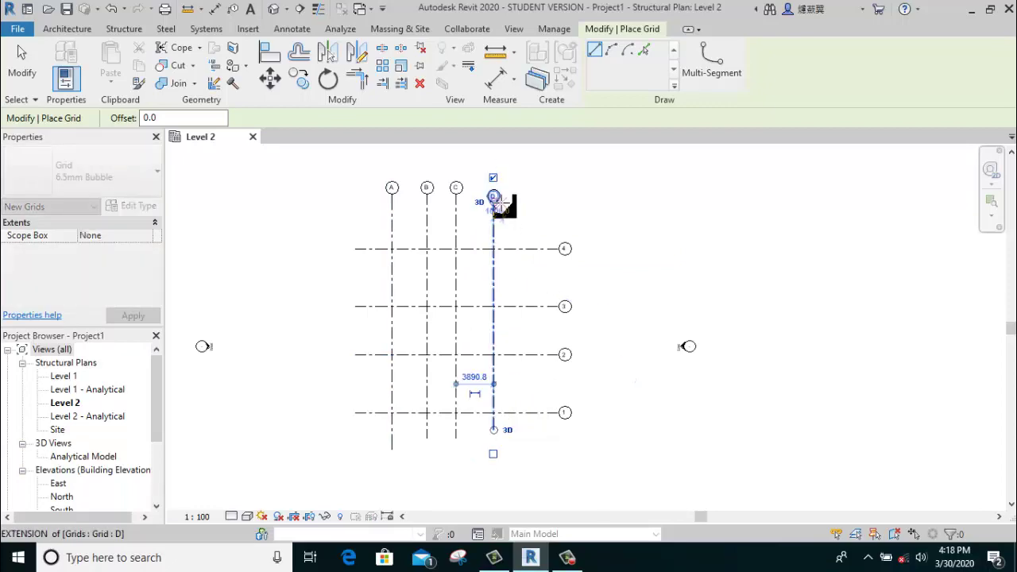
pyautogui.rightClick(601, 200)
# Set project length units (UN) to feet and fractional inches, rounded to the nearest 1/2".
pyautogui.click(622, 209)
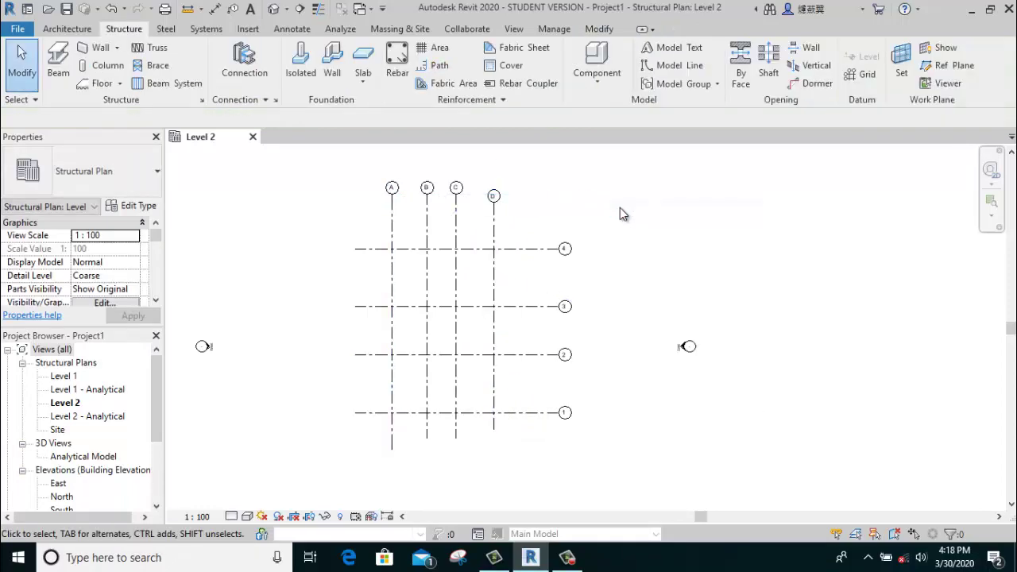
pyautogui.press('u')
pyautogui.press('n')
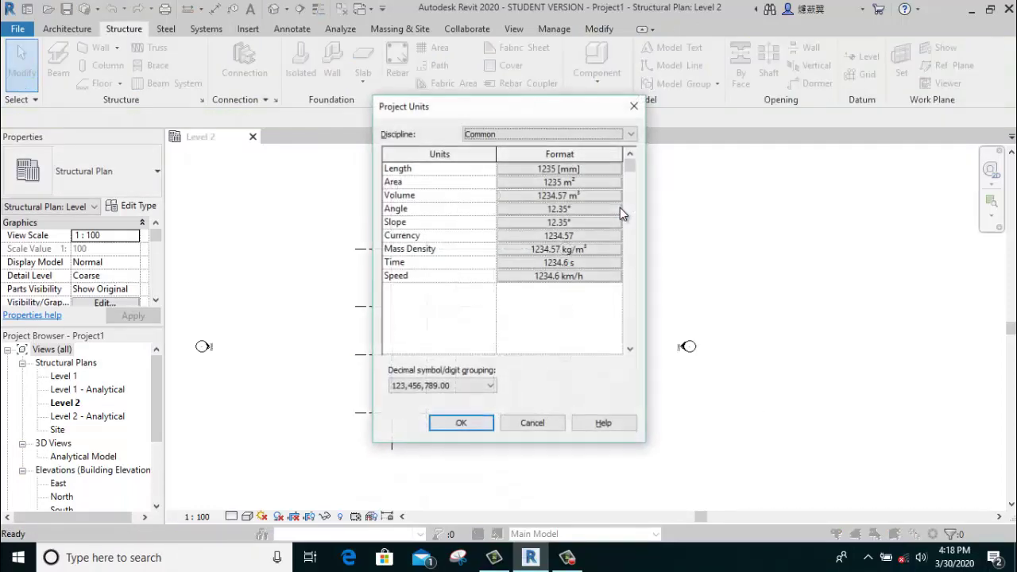
pyautogui.click(561, 168)
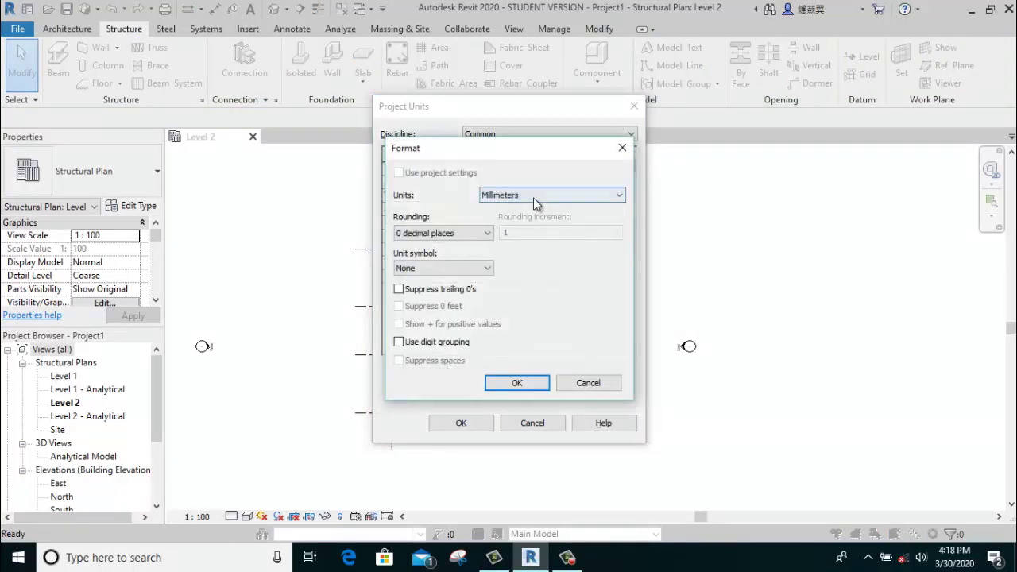
pyautogui.click(533, 195)
pyautogui.click(532, 215)
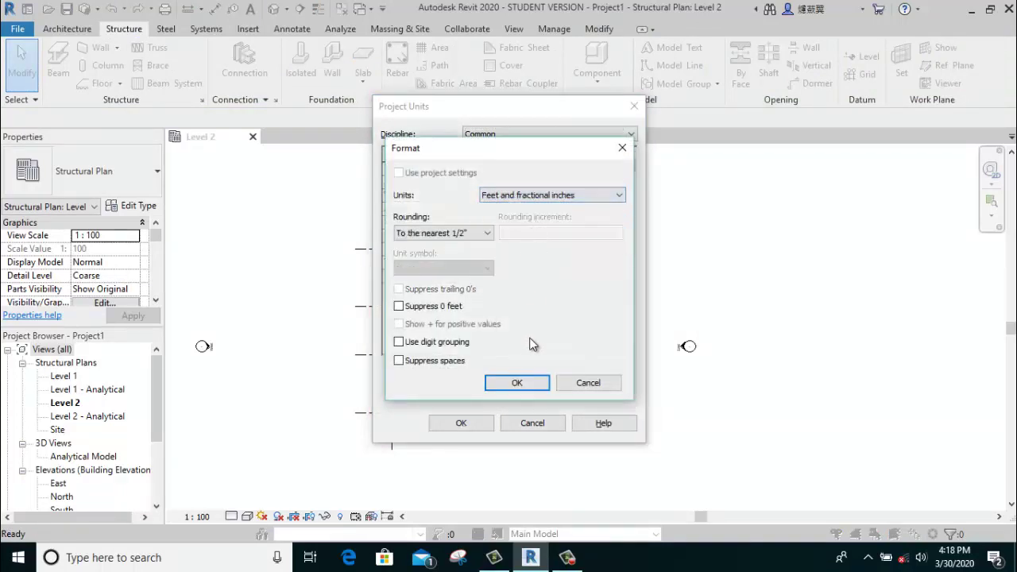
pyautogui.click(511, 385)
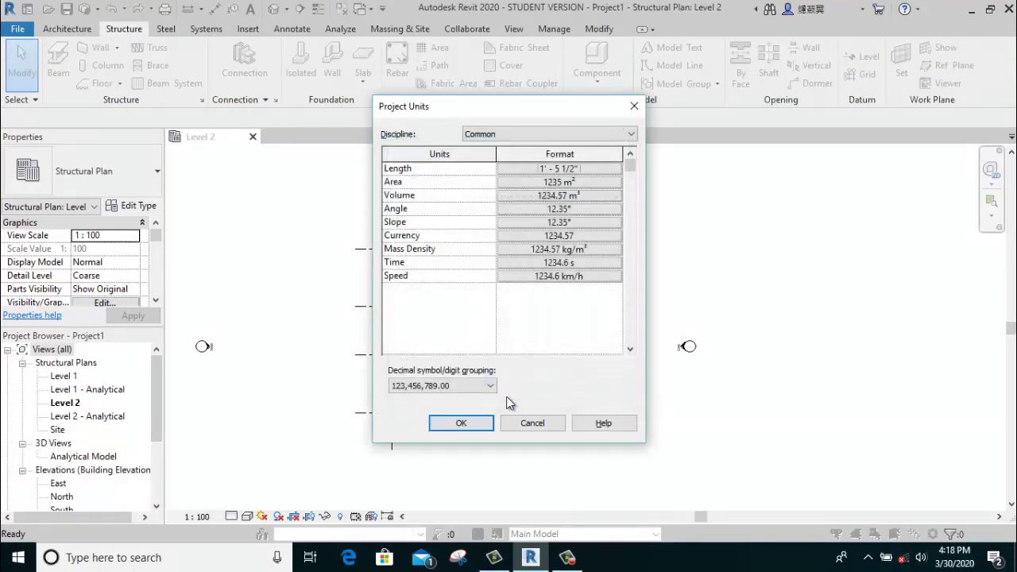
pyautogui.click(465, 422)
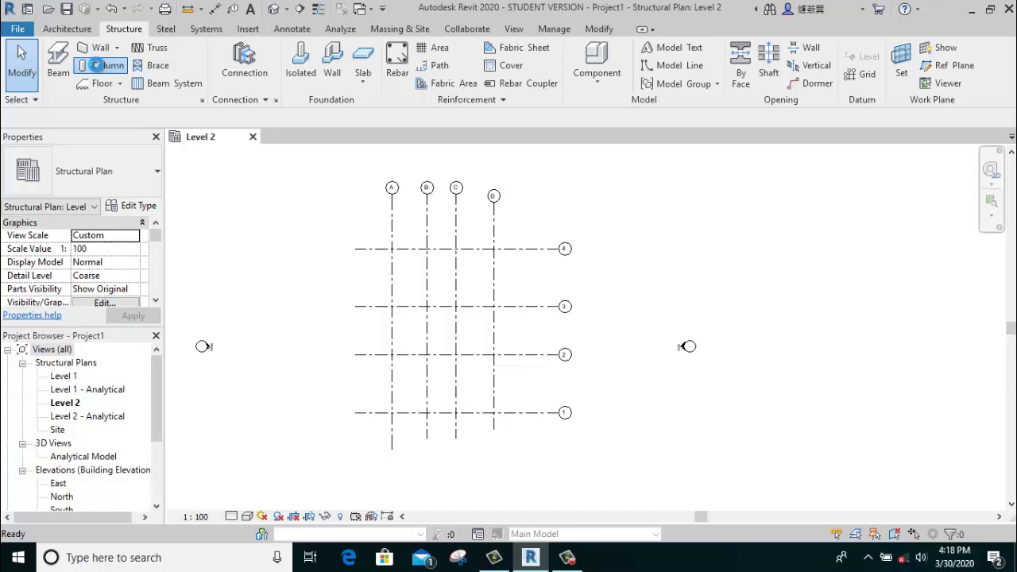
# Choose the 300 x 450mm concrete column type and place columns at A-4, A-3, A-2 and A-1.
pyautogui.click(96, 65)
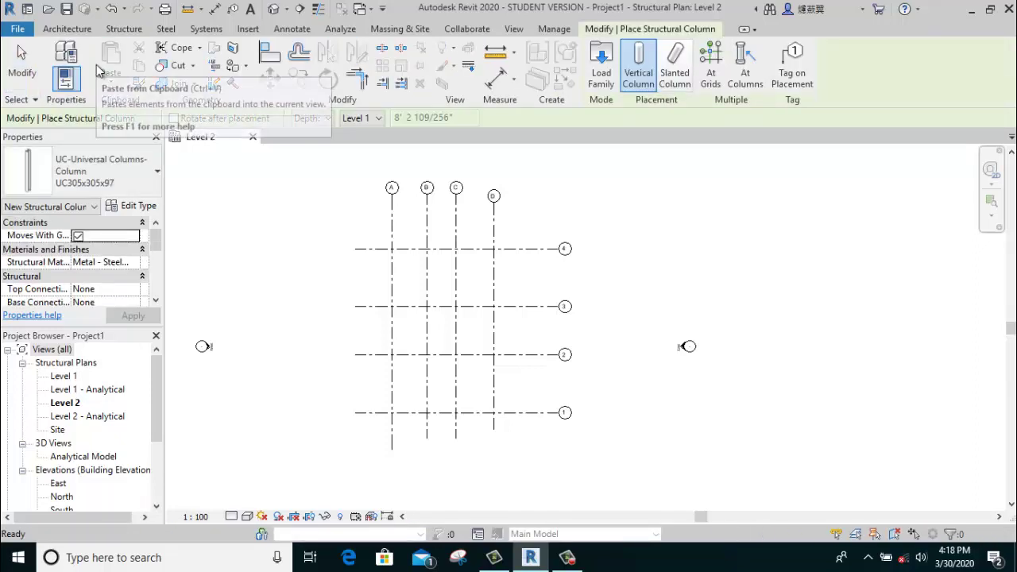
pyautogui.click(111, 205)
pyautogui.moveTo(56, 253)
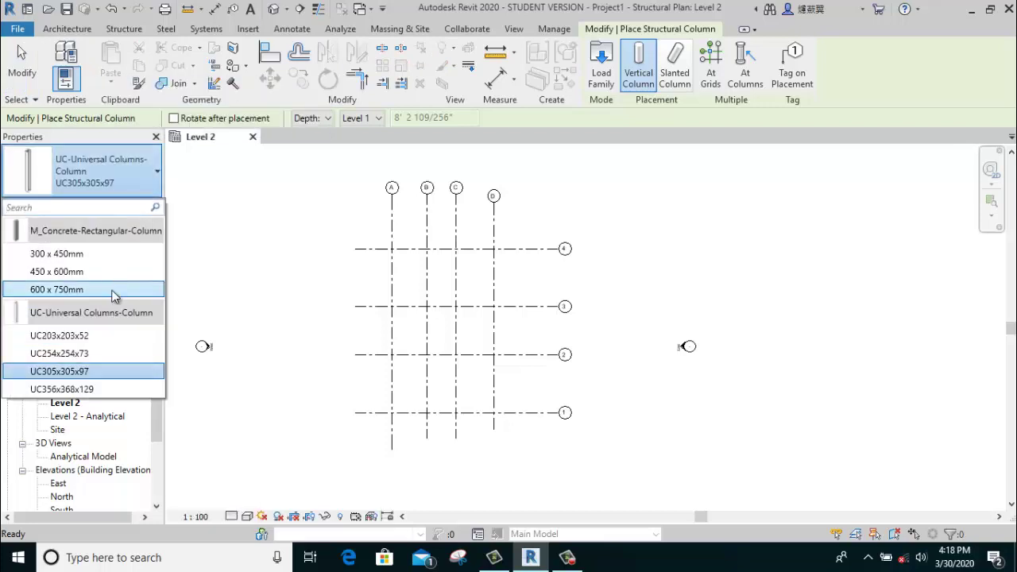
pyautogui.click(101, 256)
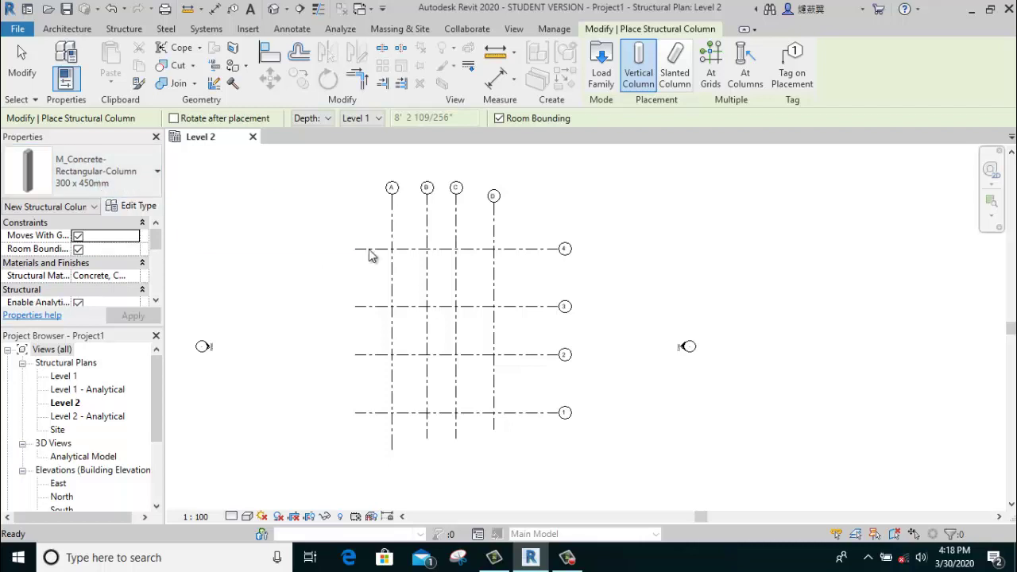
pyautogui.scroll(3, 386, 249)
pyautogui.scroll(2, 395, 255)
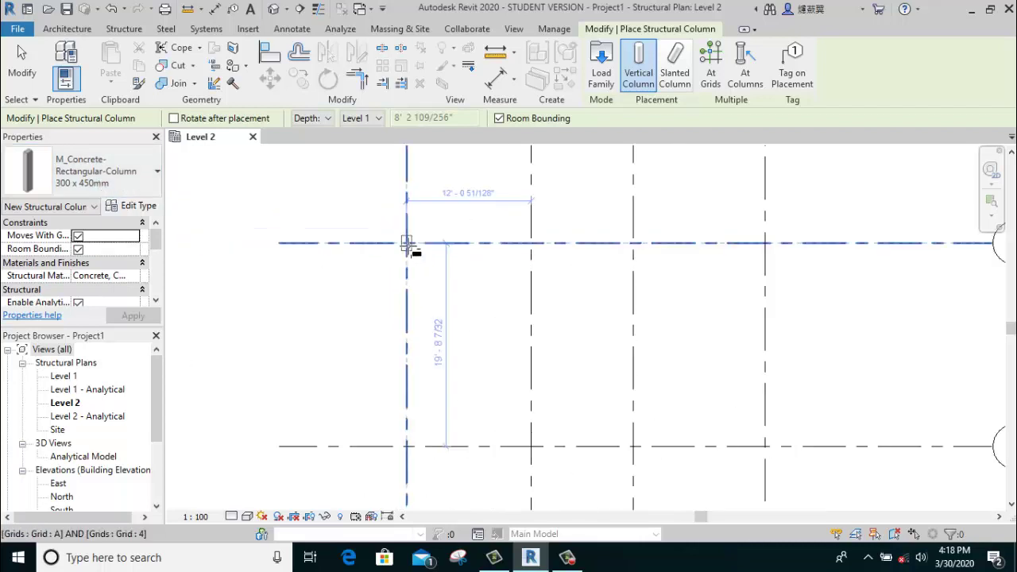
pyautogui.click(409, 344)
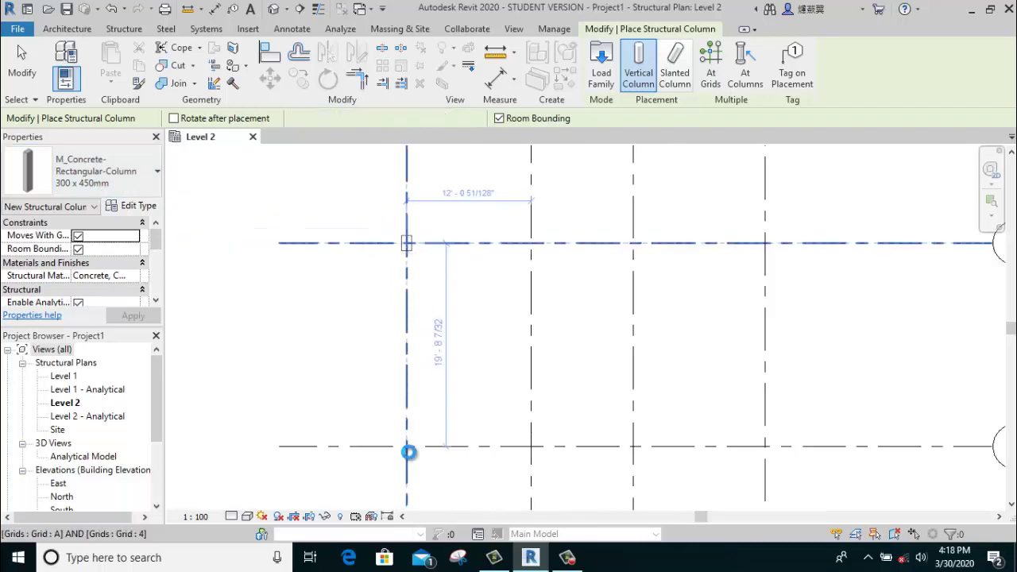
pyautogui.click(408, 447)
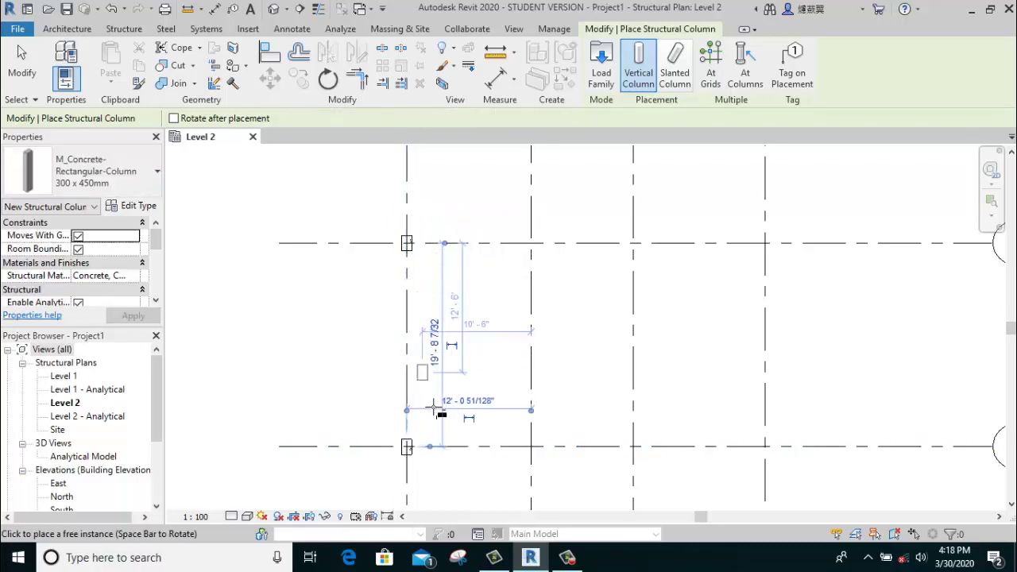
pyautogui.moveTo(435, 368); pyautogui.dragTo(420, 215, button='middle')
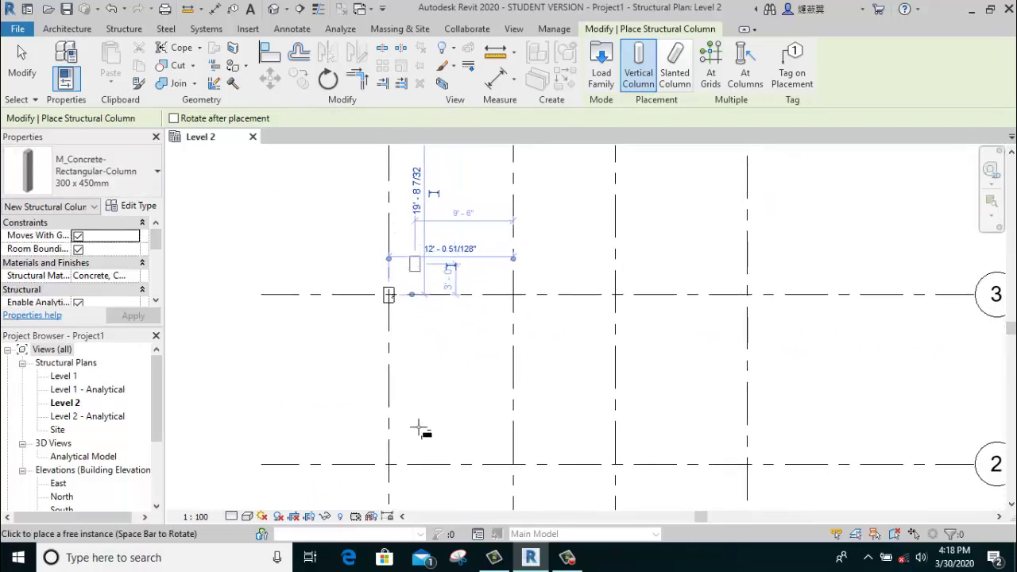
pyautogui.click(389, 465)
pyautogui.moveTo(389, 465); pyautogui.dragTo(388, 255, button='middle')
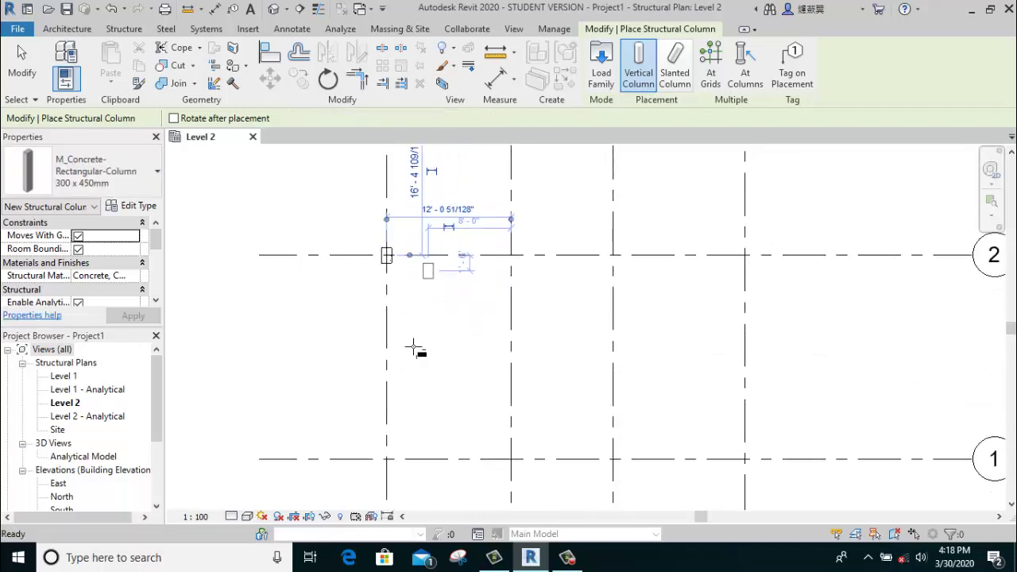
pyautogui.click(388, 461)
# Place columns at B-1, C-1, D-1, D-2, B-2, B-3, C-3 and D-3, then stop placing columns.
pyautogui.scroll(-2, 413, 469)
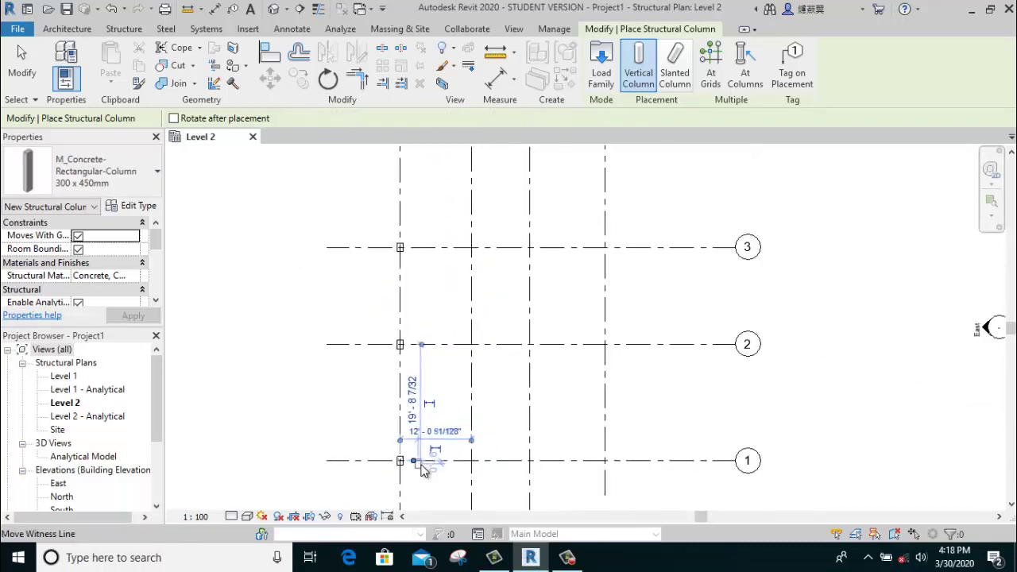
pyautogui.scroll(2, 477, 462)
pyautogui.click(468, 459)
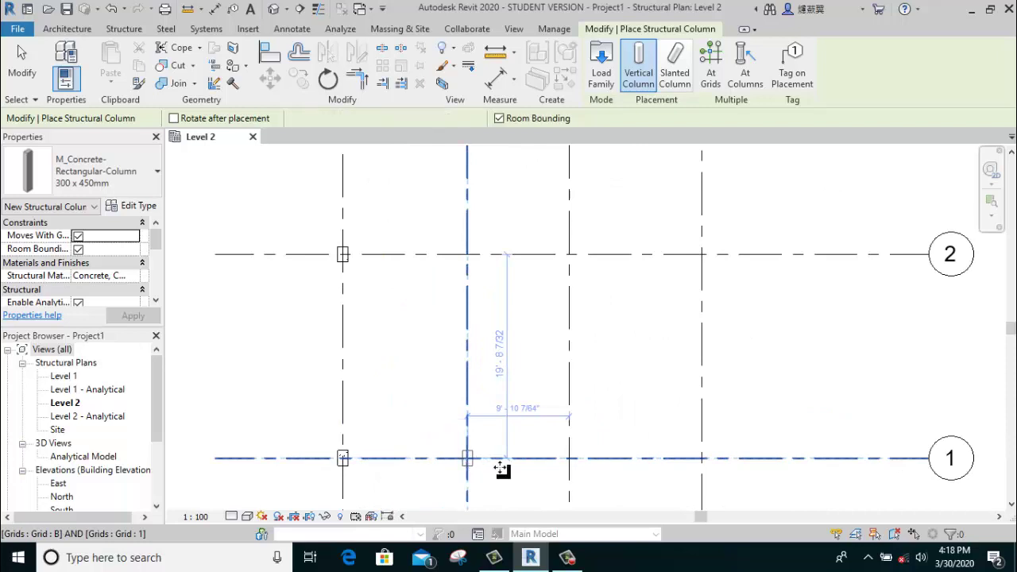
pyautogui.click(571, 460)
pyautogui.click(701, 458)
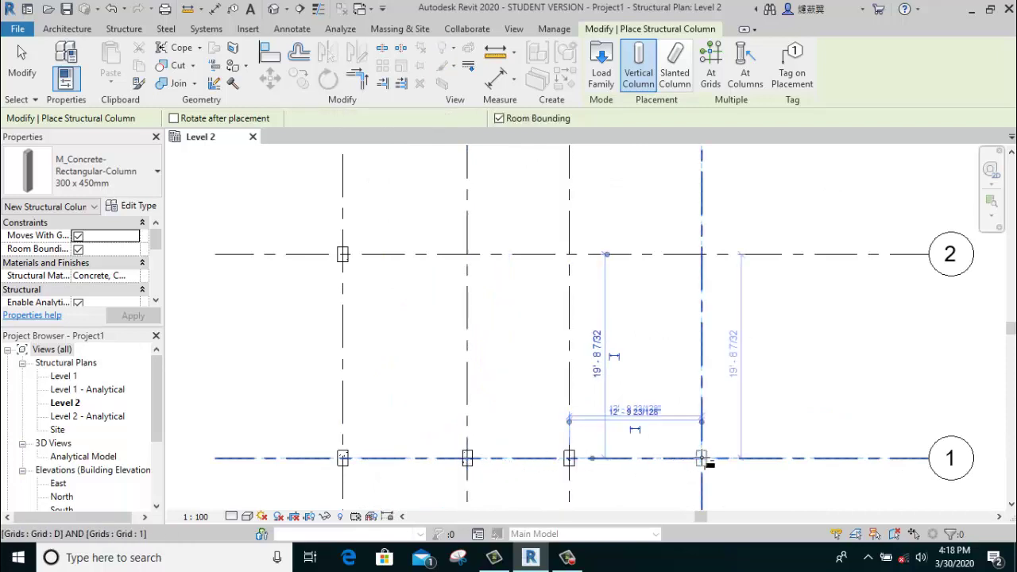
pyautogui.click(702, 255)
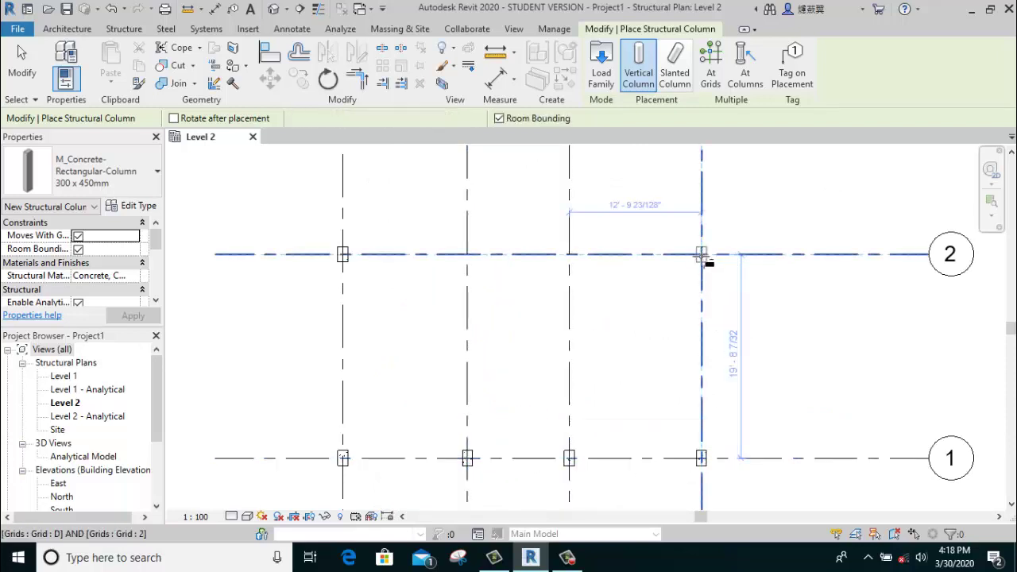
pyautogui.click(466, 255)
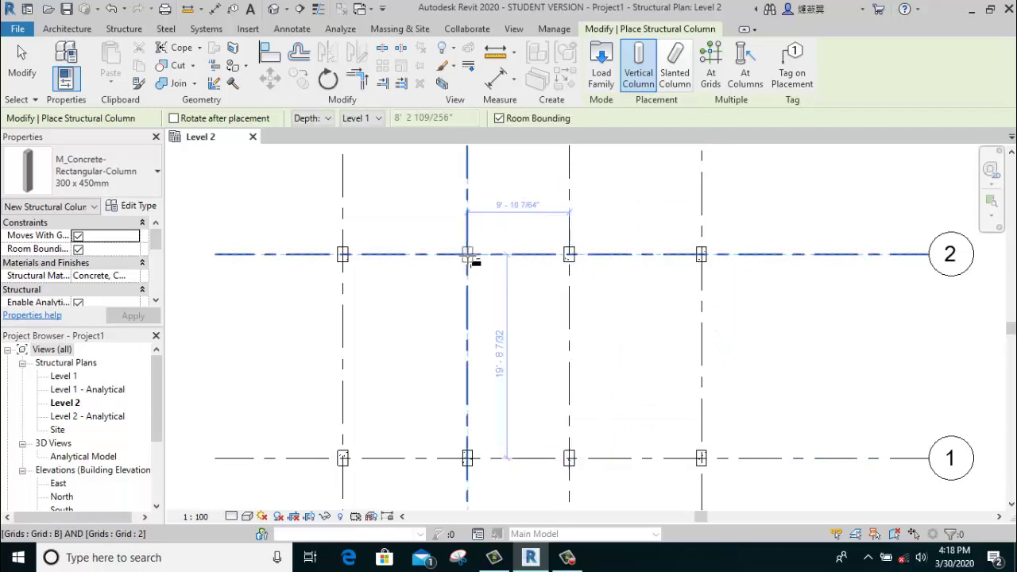
pyautogui.moveTo(511, 247); pyautogui.dragTo(480, 374, button='middle')
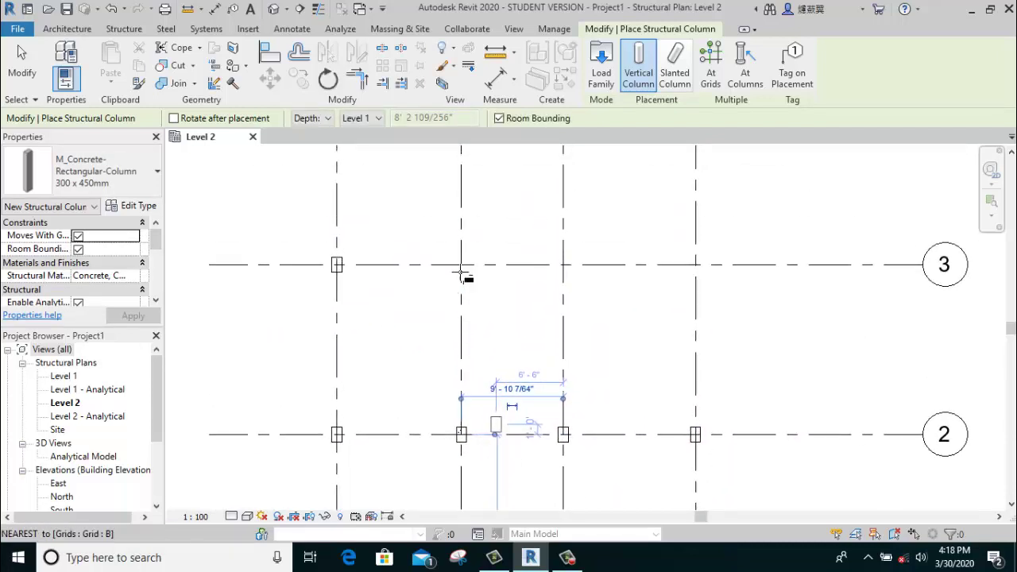
pyautogui.click(461, 265)
pyautogui.click(564, 265)
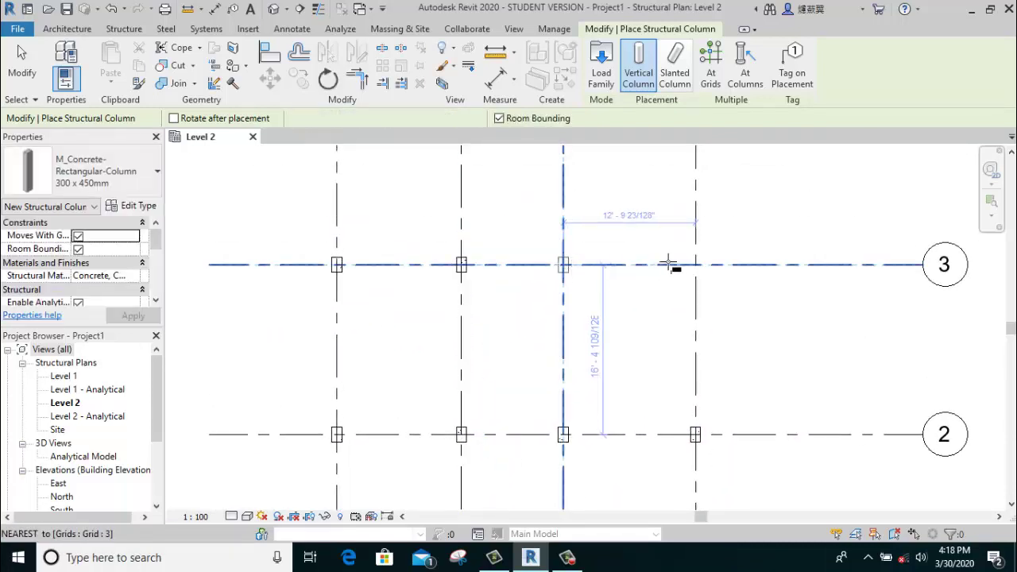
pyautogui.click(696, 265)
pyautogui.rightClick(767, 203)
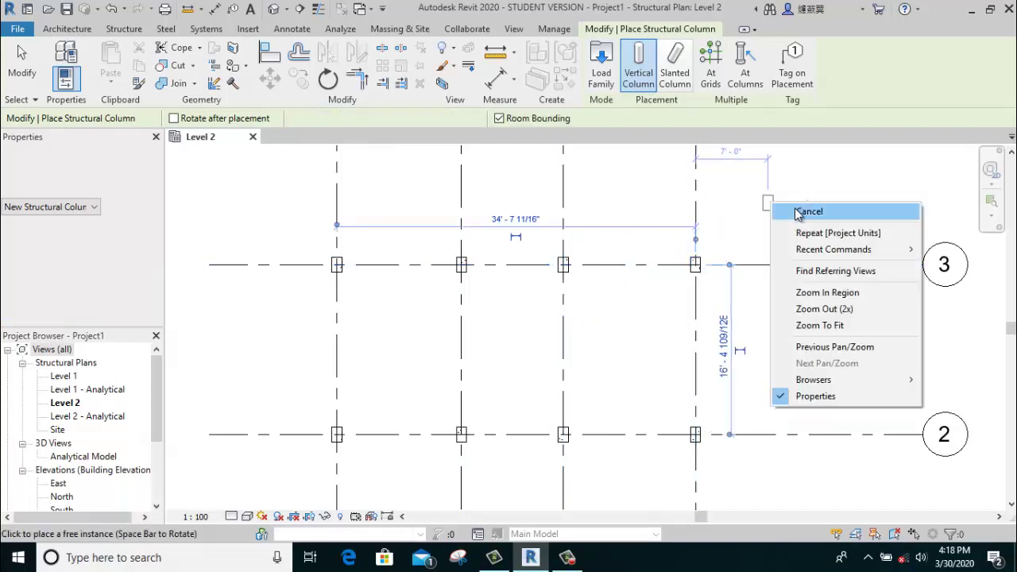
pyautogui.click(797, 213)
pyautogui.click(118, 32)
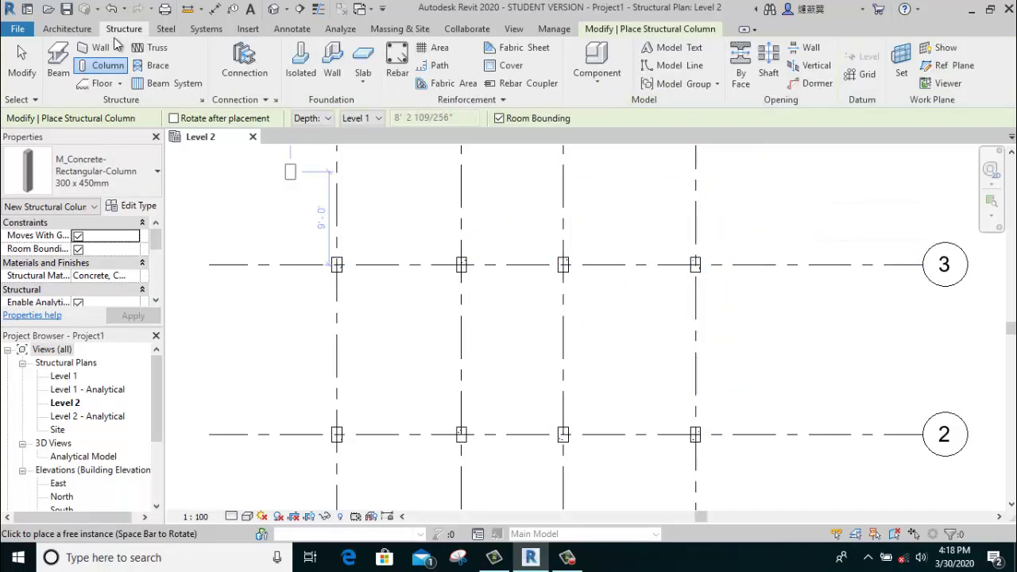
# Pick the M_Concrete-Rectangular Beam 300 x 600mm type and change its h depth to 1' 5 183/256".
pyautogui.click(58, 67)
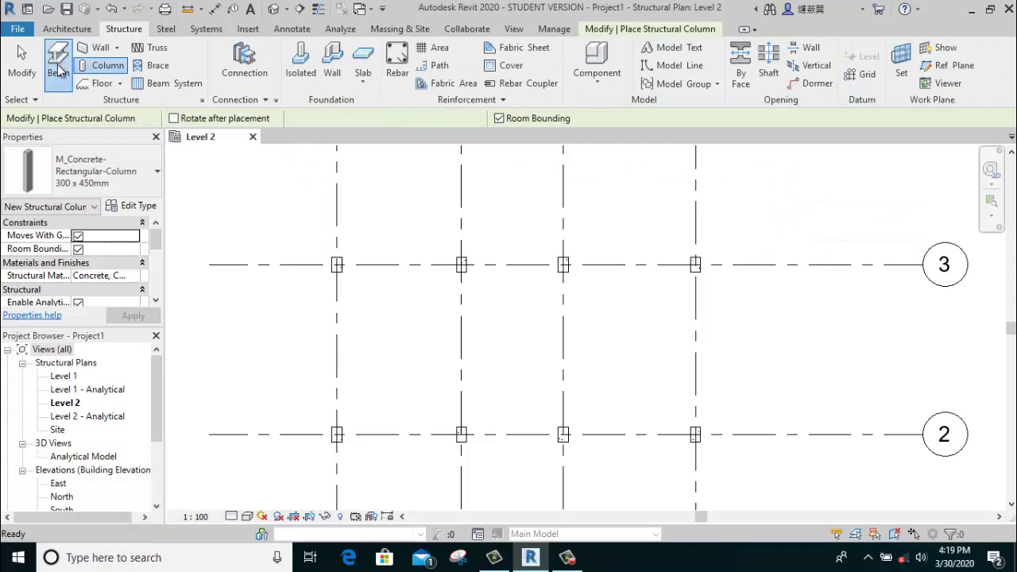
pyautogui.click(101, 183)
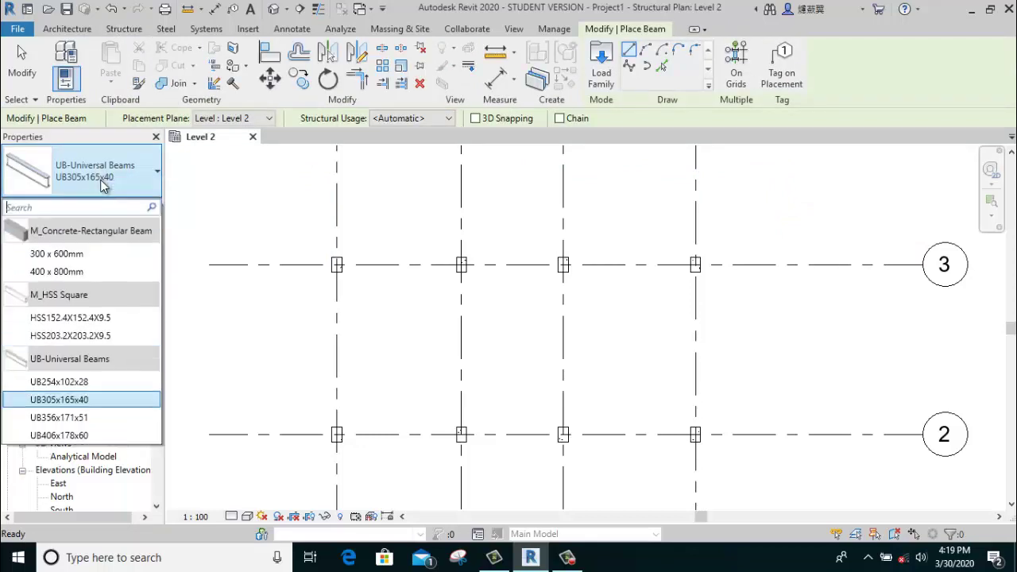
pyautogui.click(102, 254)
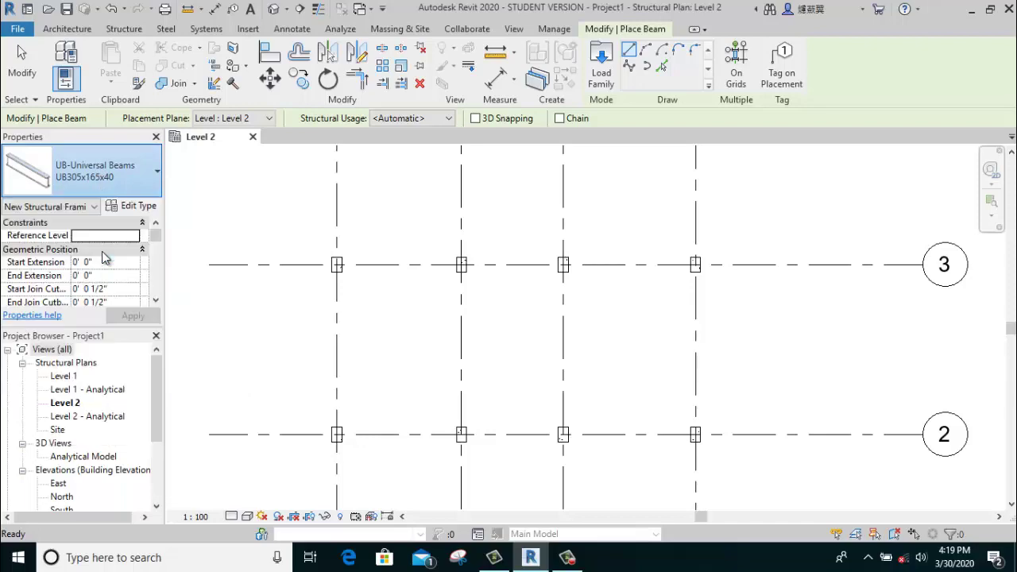
pyautogui.click(135, 206)
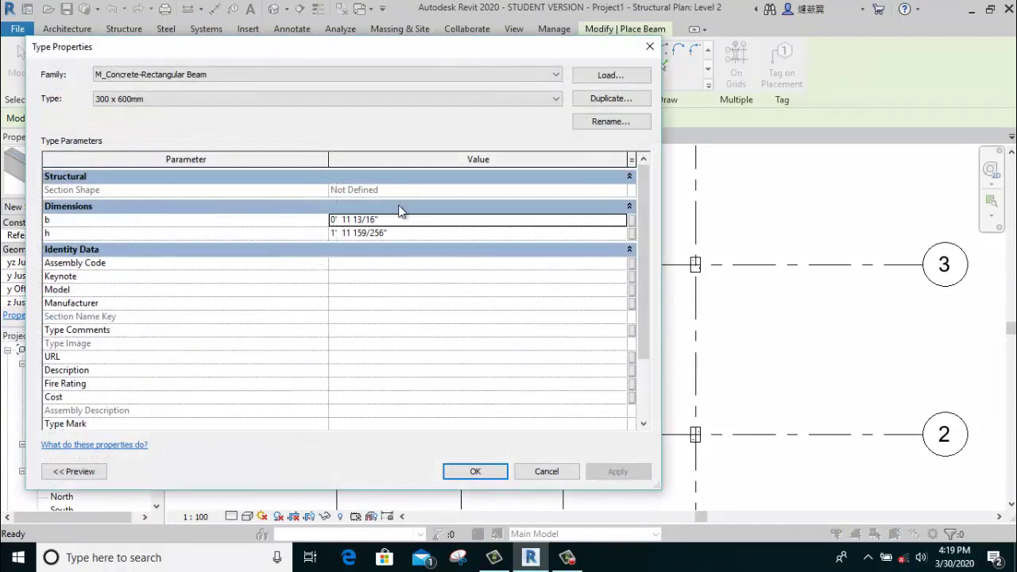
pyautogui.click(409, 232)
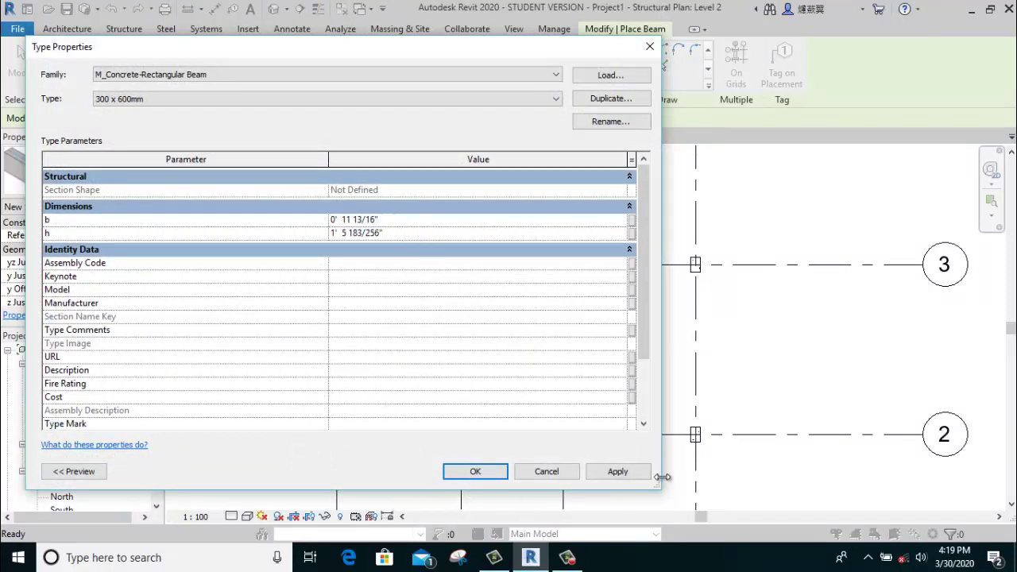
pyautogui.click(488, 471)
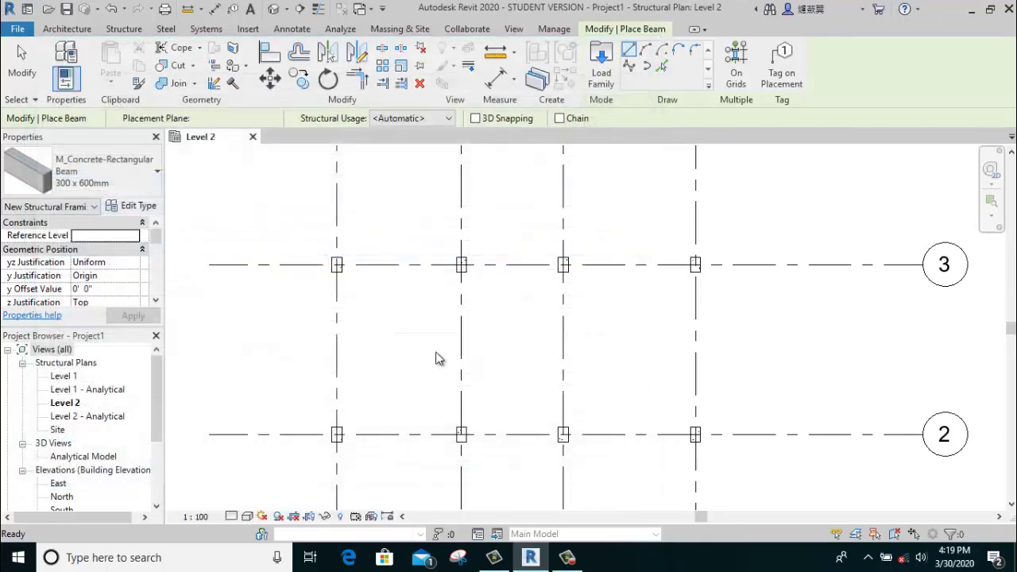
# Place beams along grid 3 from A to D, then down the D side to D-1.
pyautogui.scroll(-2, 433, 321)
pyautogui.moveTo(431, 234); pyautogui.dragTo(443, 333, button='middle')
pyautogui.scroll(-2, 432, 294)
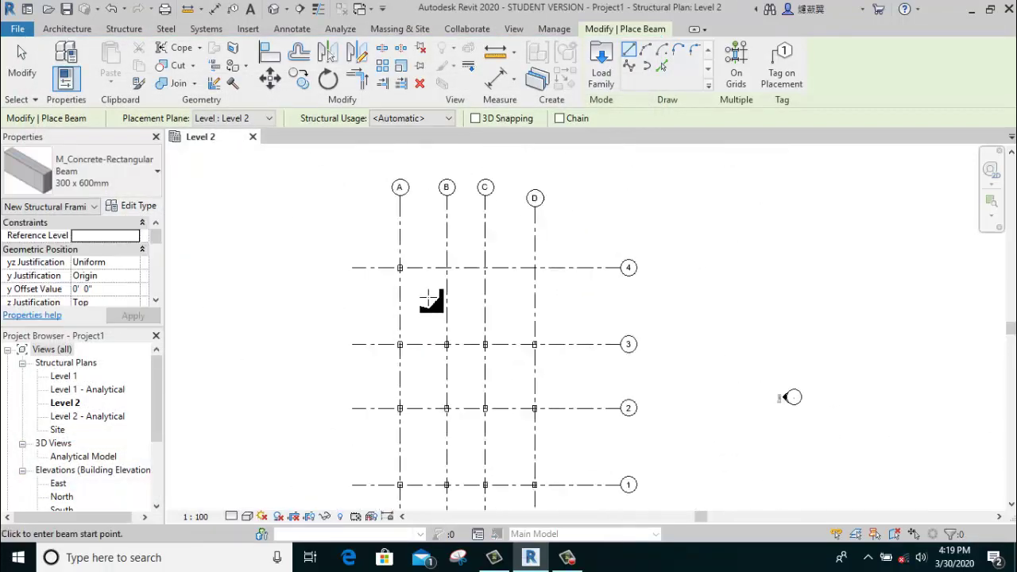
pyautogui.scroll(3, 401, 355)
pyautogui.scroll(2, 395, 337)
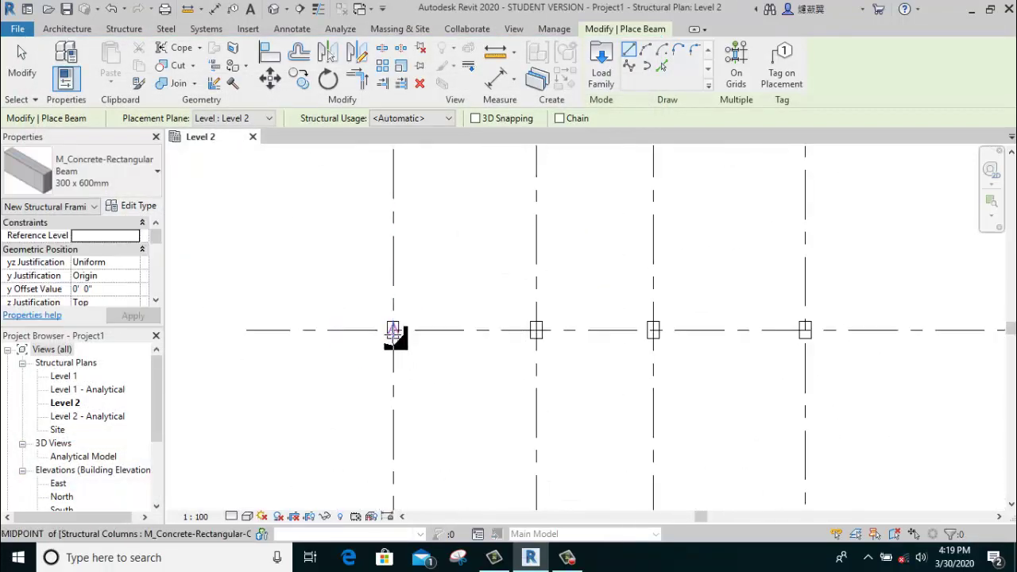
pyautogui.click(392, 330)
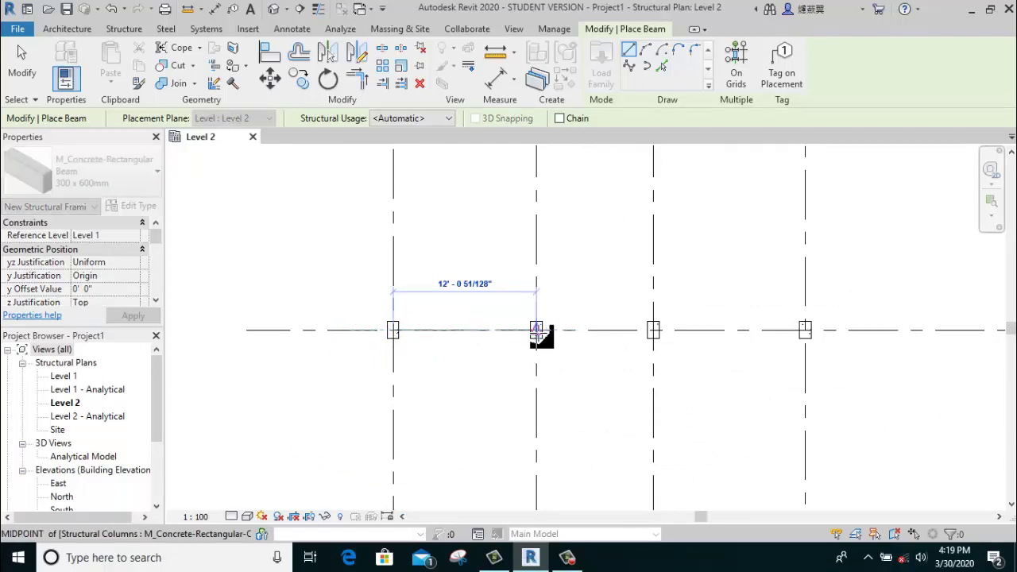
pyautogui.click(536, 330)
pyautogui.click(536, 330)
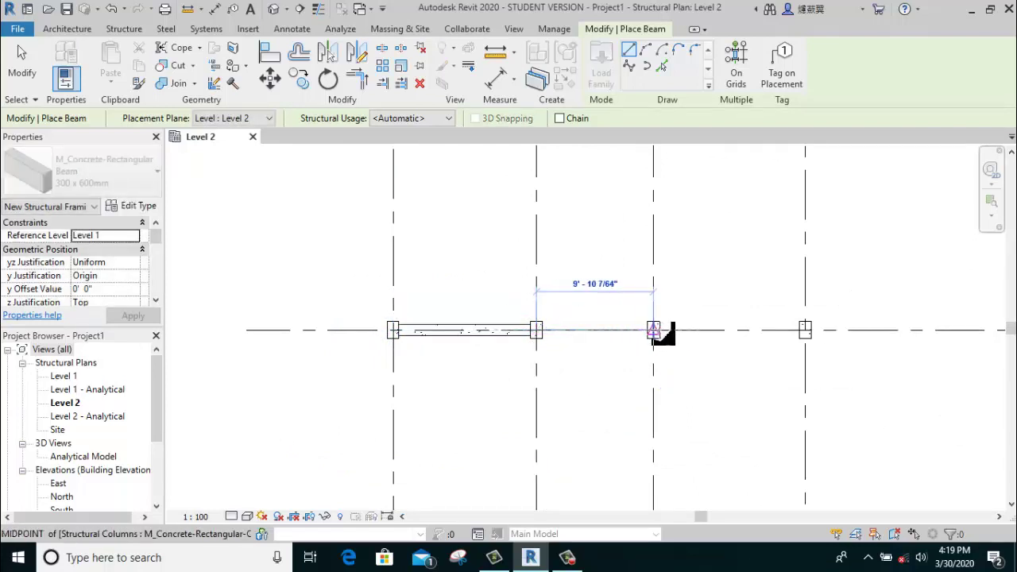
pyautogui.click(653, 329)
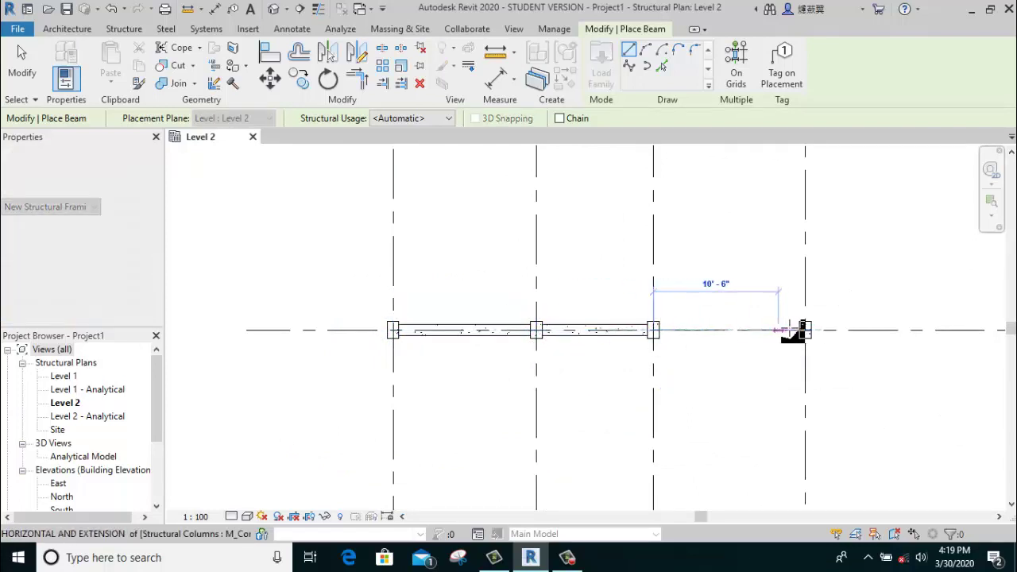
pyautogui.click(805, 329)
pyautogui.moveTo(805, 330); pyautogui.dragTo(688, 218, button='middle')
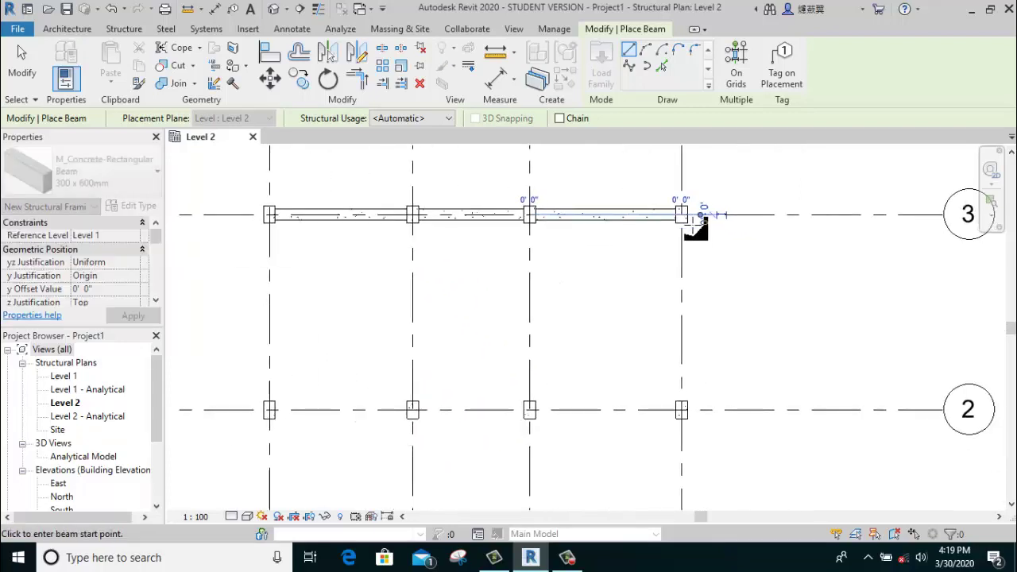
pyautogui.click(681, 409)
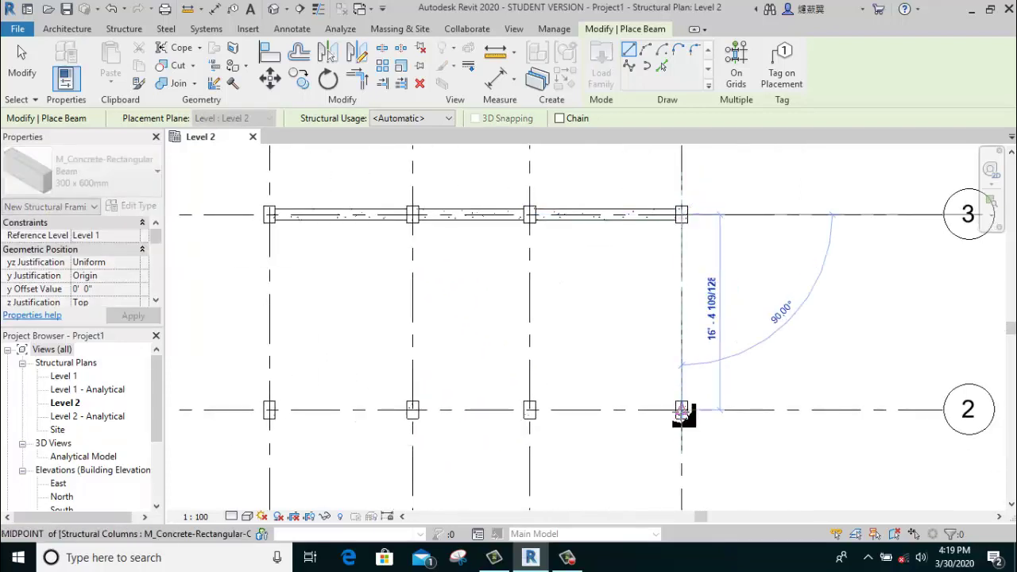
pyautogui.moveTo(688, 412); pyautogui.dragTo(645, 248, button='middle')
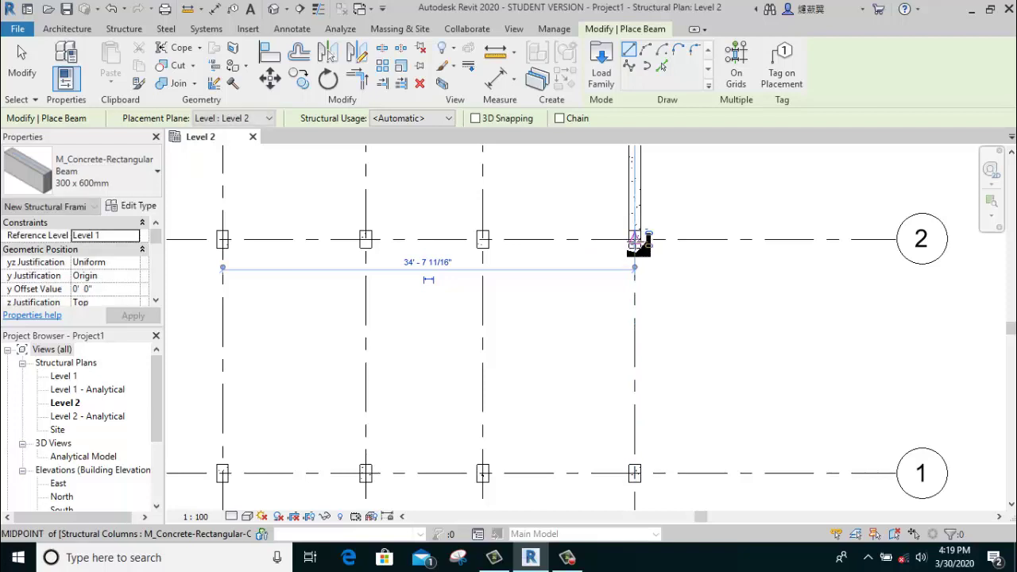
pyautogui.click(635, 238)
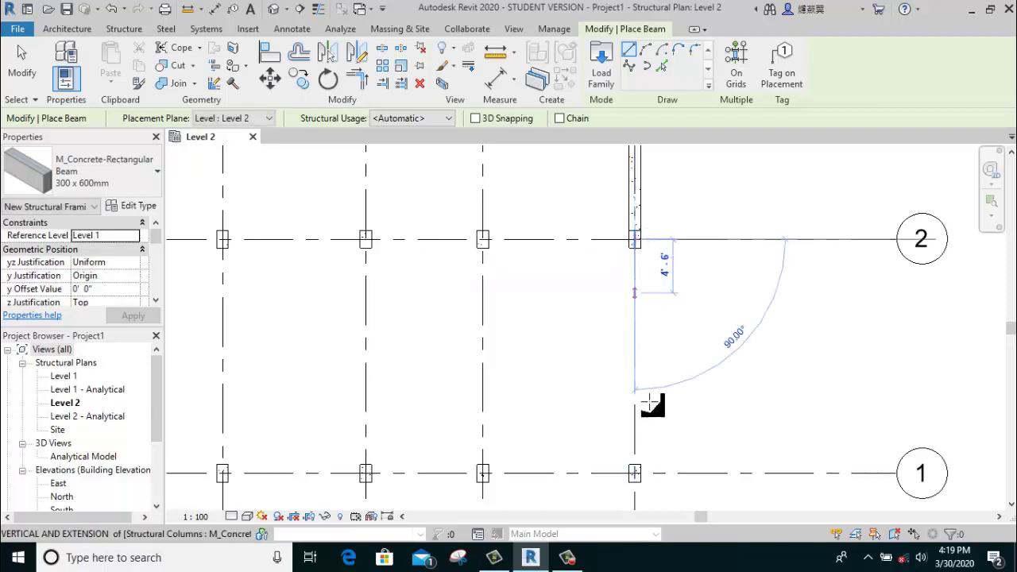
pyautogui.click(636, 474)
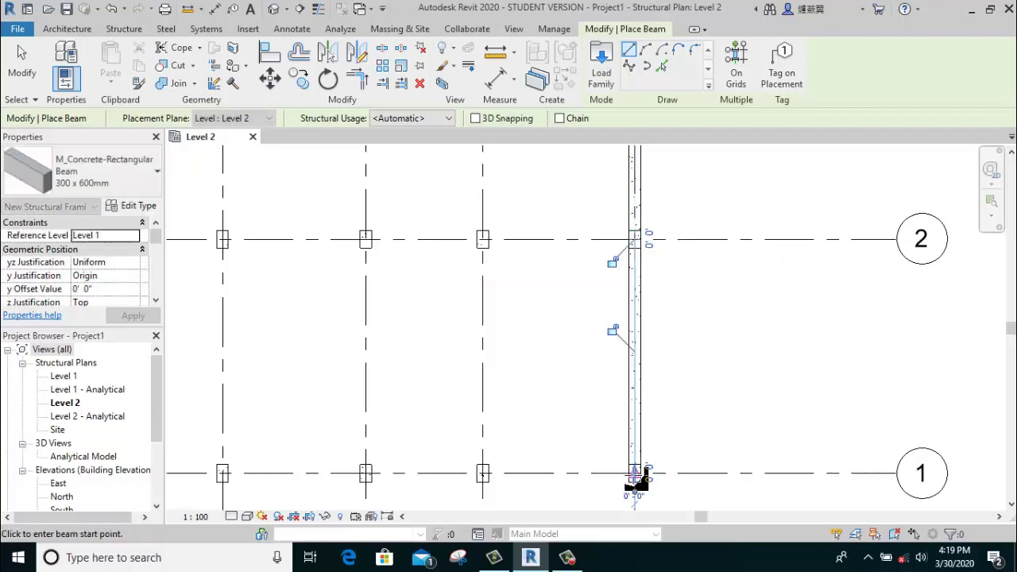
# Place beams along grid 1, up the left side to grid 3, and along grid 2.
pyautogui.click(483, 474)
pyautogui.click(366, 474)
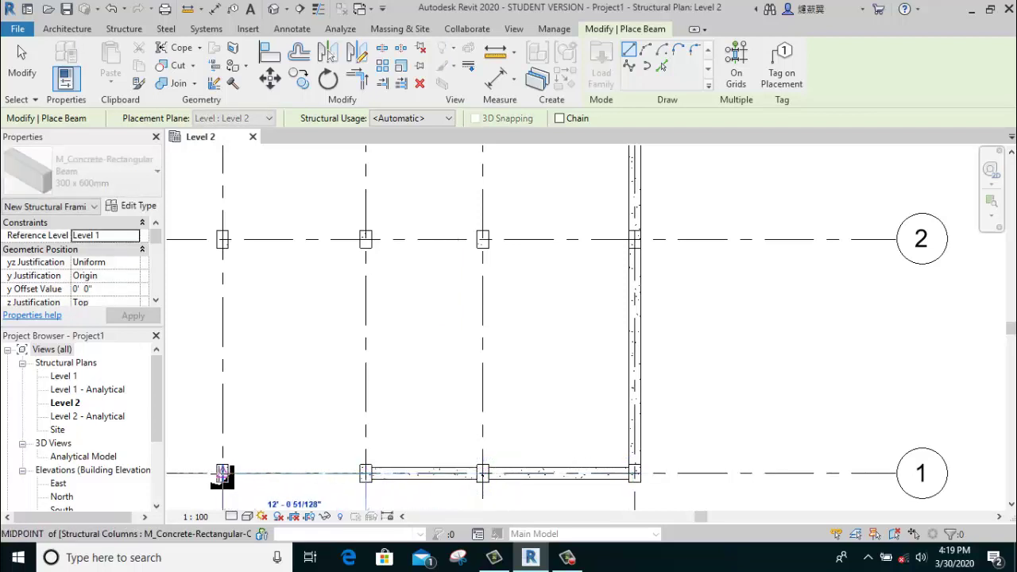
pyautogui.click(222, 473)
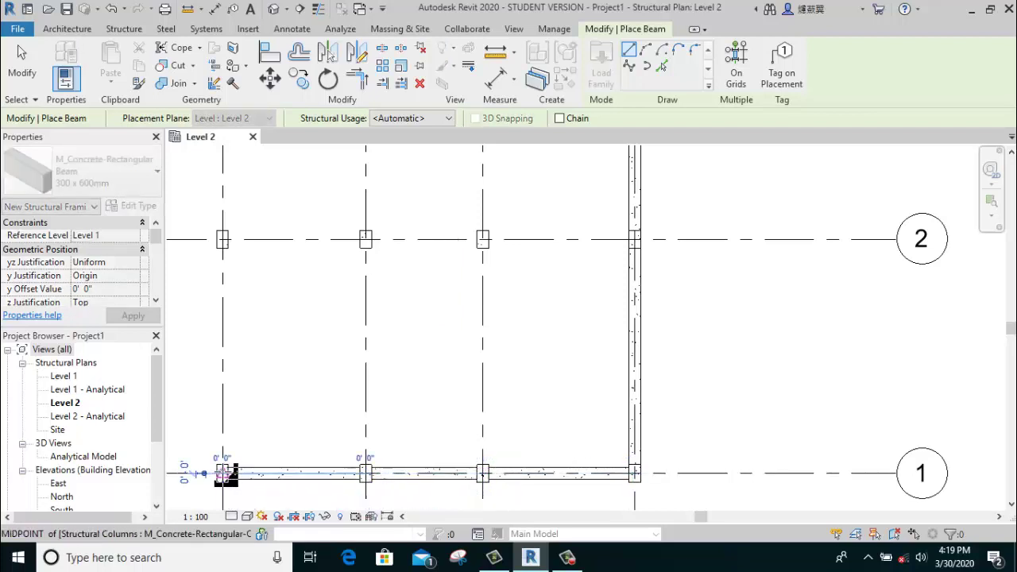
pyautogui.click(223, 238)
pyautogui.moveTo(225, 237); pyautogui.dragTo(378, 382, button='middle')
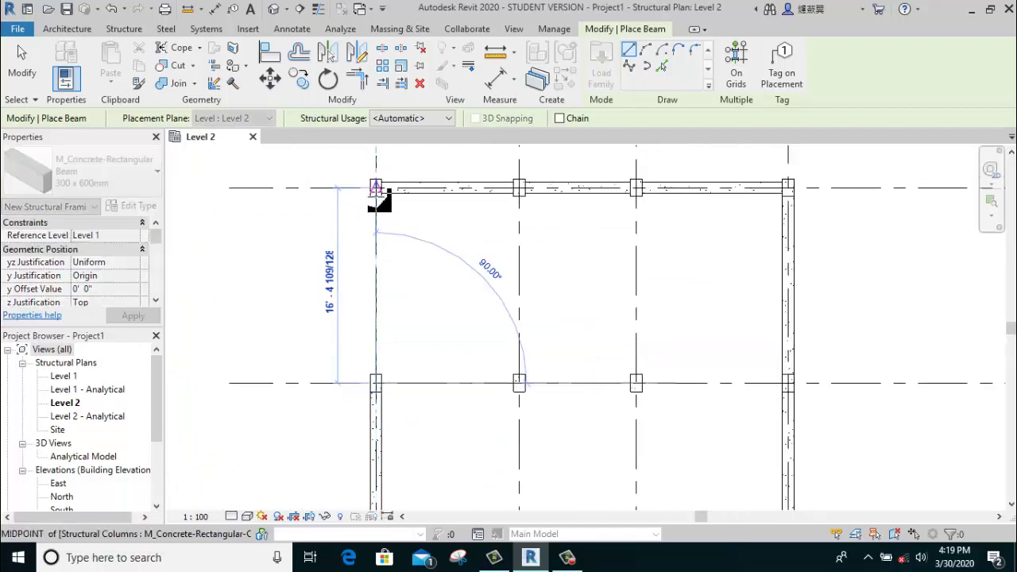
pyautogui.click(377, 188)
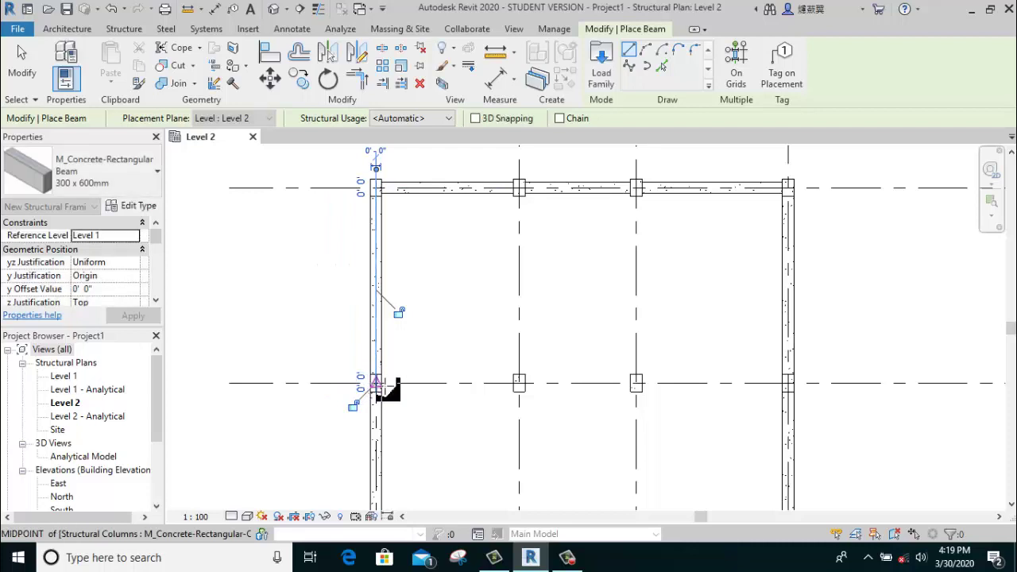
pyautogui.click(377, 384)
pyautogui.click(518, 384)
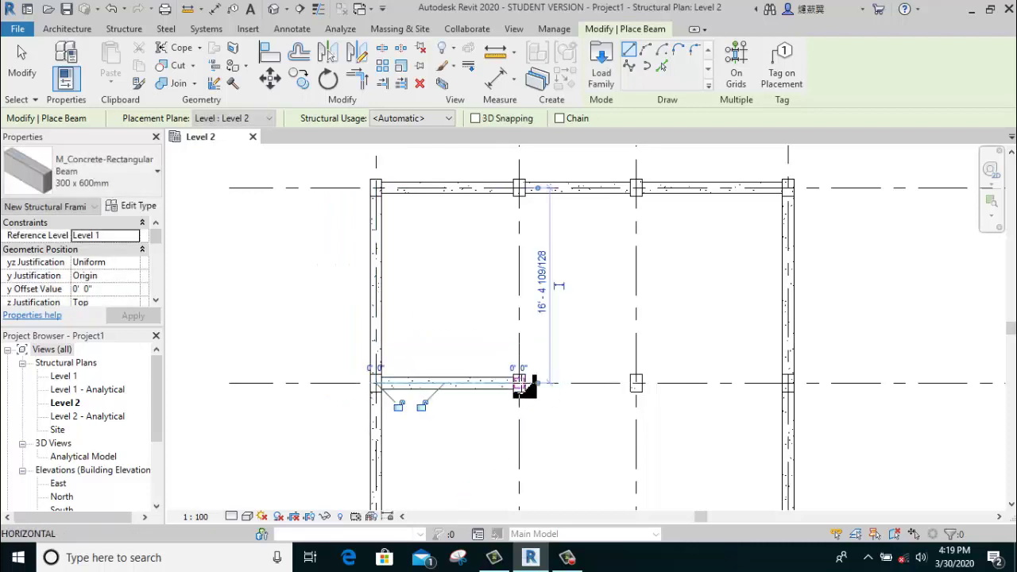
pyautogui.click(635, 384)
pyautogui.click(636, 384)
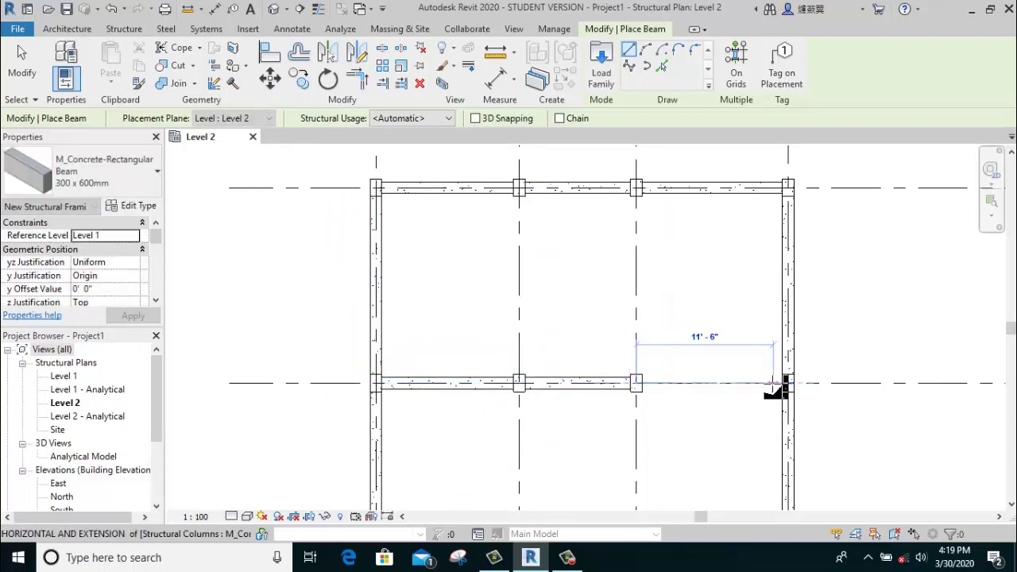
pyautogui.click(775, 393)
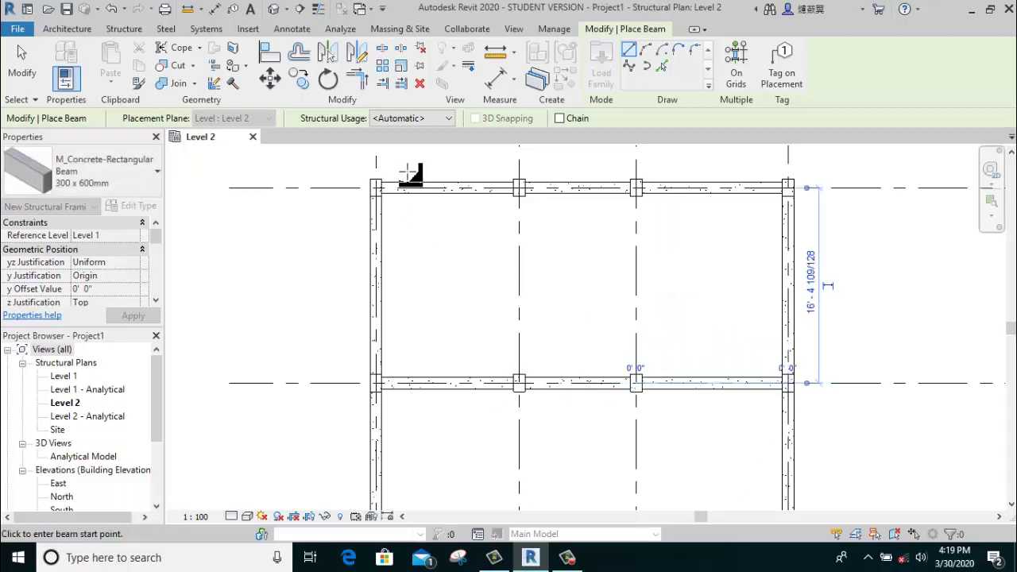
# Add the remaining vertical beams between the grid rows and stop placing beams.
pyautogui.click(519, 188)
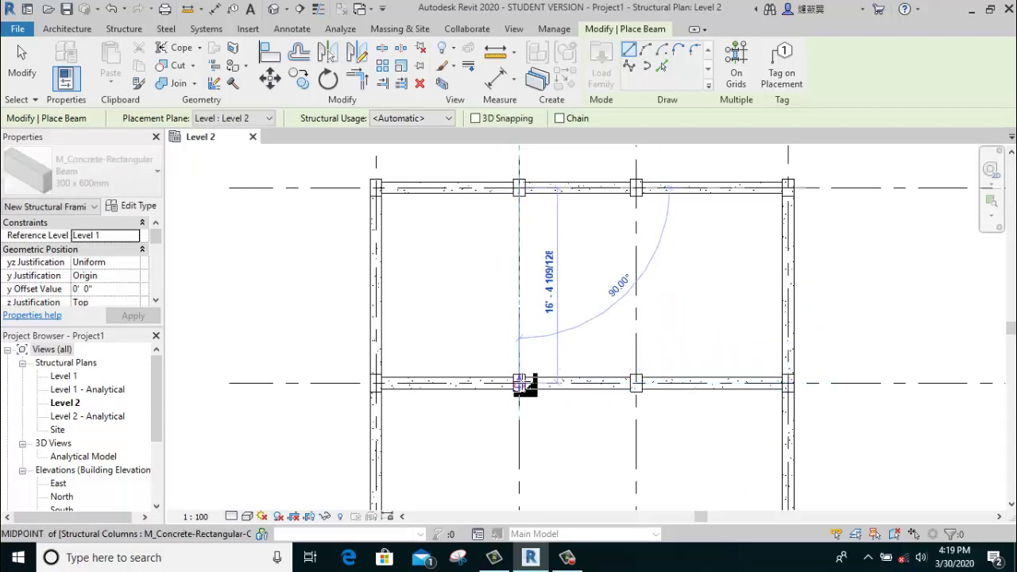
pyautogui.click(520, 383)
pyautogui.moveTo(520, 385); pyautogui.dragTo(525, 194, button='middle')
pyautogui.click(524, 194)
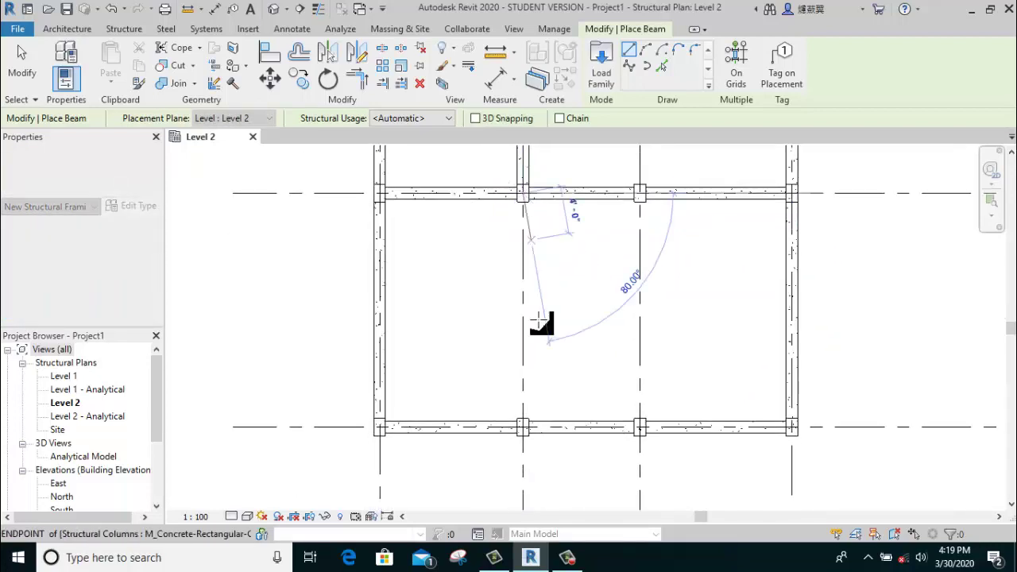
pyautogui.click(543, 416)
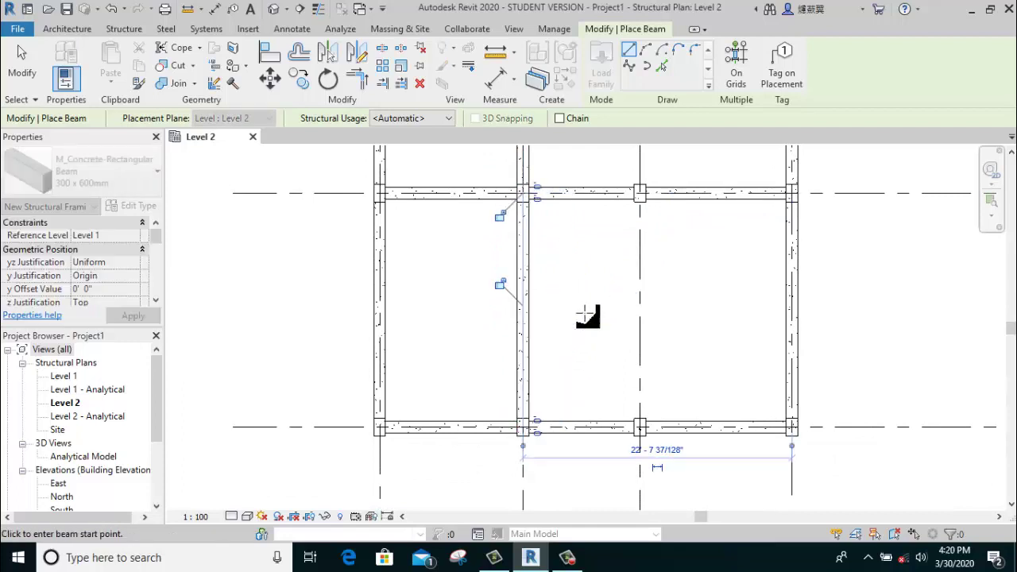
pyautogui.moveTo(585, 313); pyautogui.dragTo(552, 402, button='middle')
pyautogui.click(604, 507)
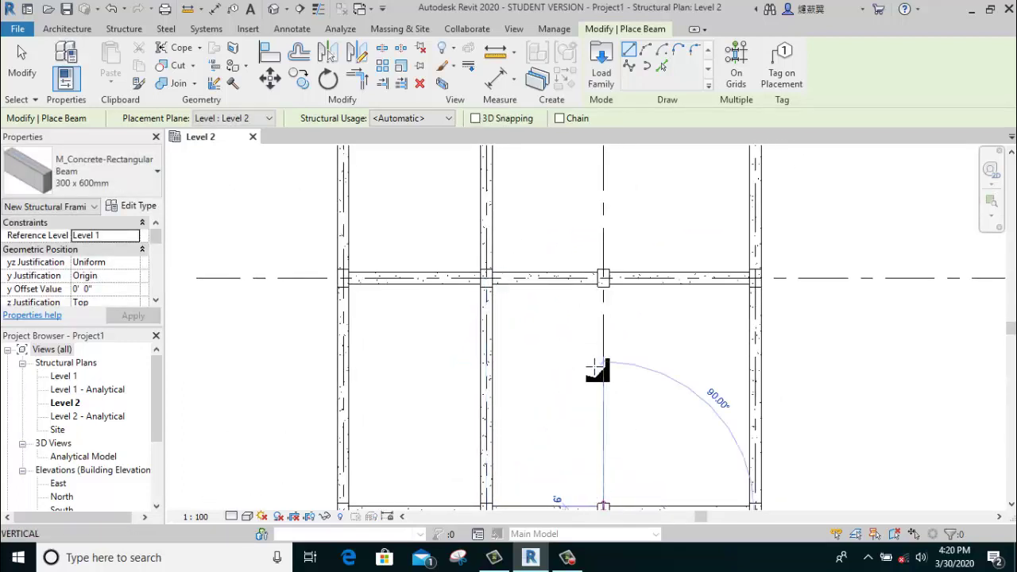
pyautogui.moveTo(616, 293); pyautogui.dragTo(609, 390, button='middle')
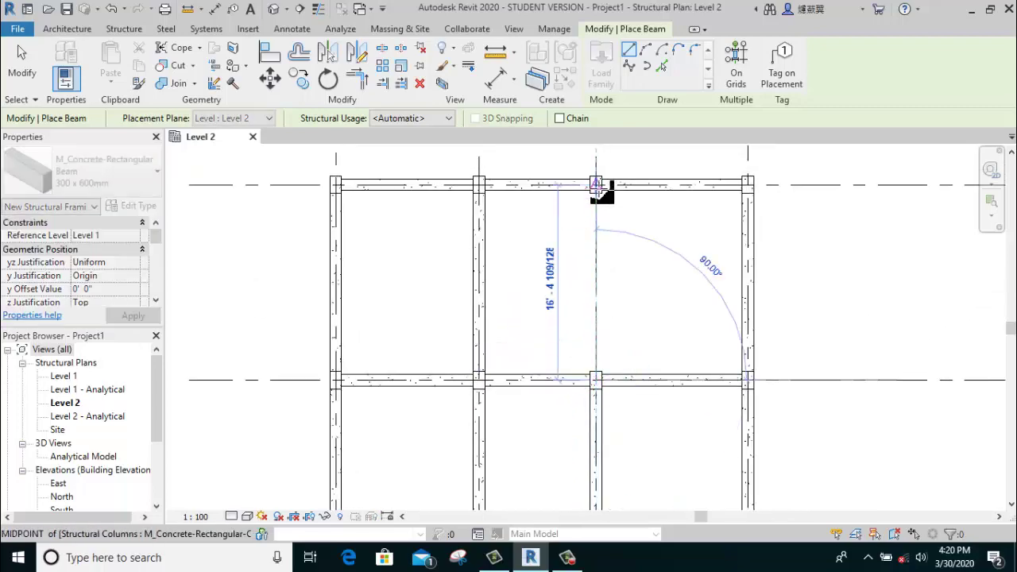
pyautogui.click(681, 231)
pyautogui.rightClick(686, 208)
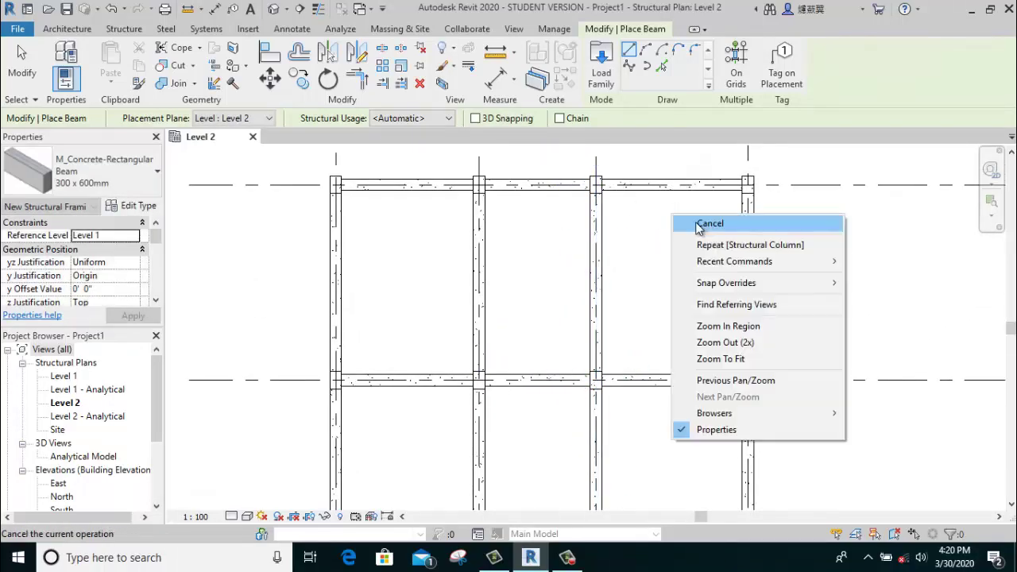
pyautogui.click(703, 220)
pyautogui.scroll(-3, 682, 284)
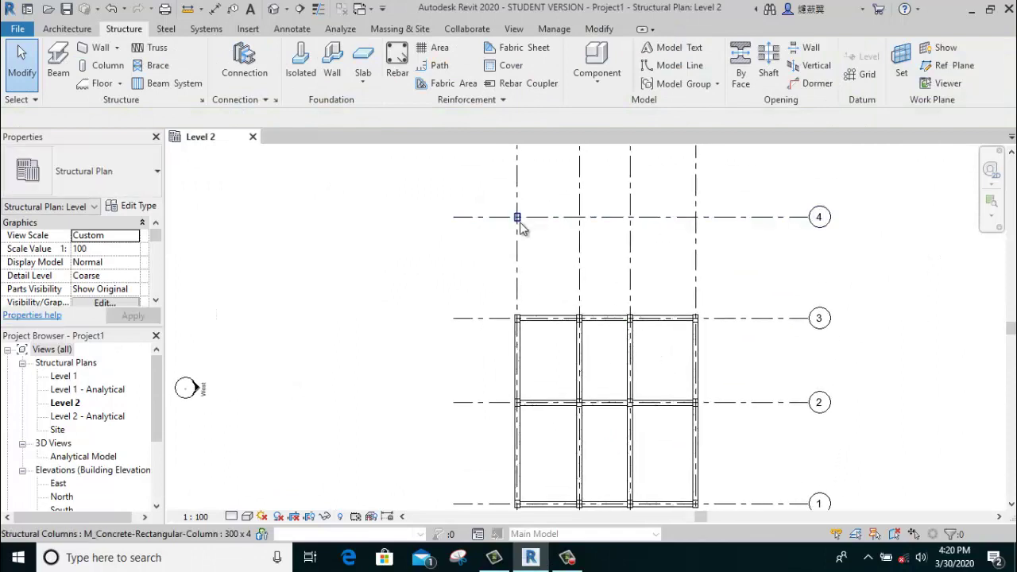
# Delete the extra column at grid 4 and zoom into the frame in the {3D} view.
pyautogui.click(553, 256)
pyautogui.press('Delete')
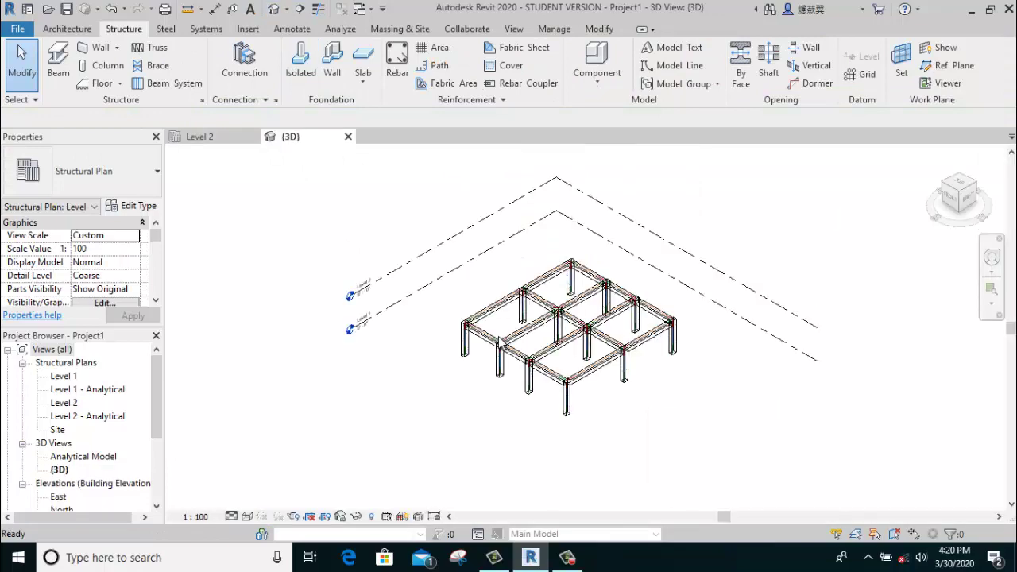
pyautogui.scroll(2, 590, 389)
pyautogui.scroll(2, 602, 397)
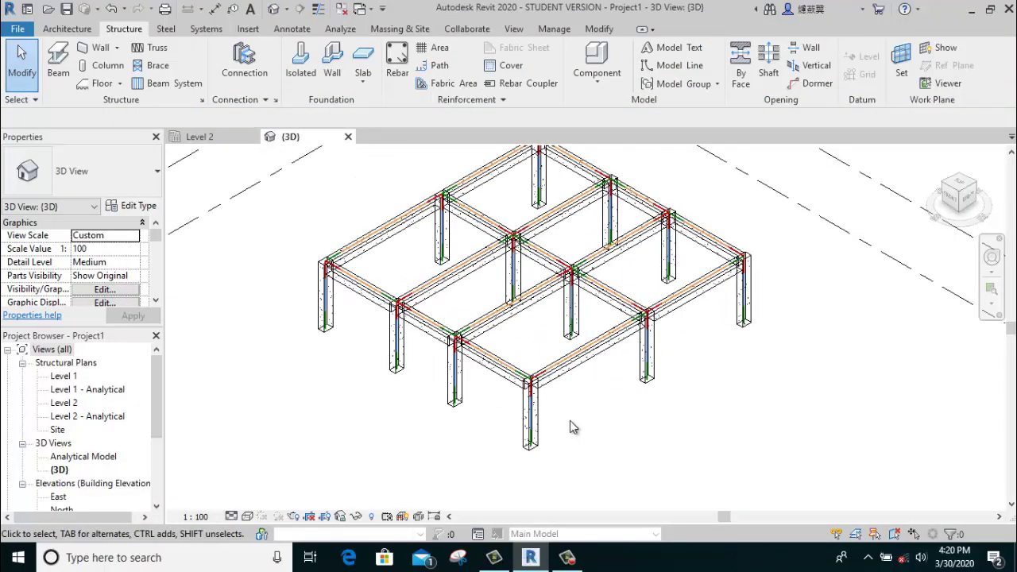
pyautogui.scroll(2, 573, 427)
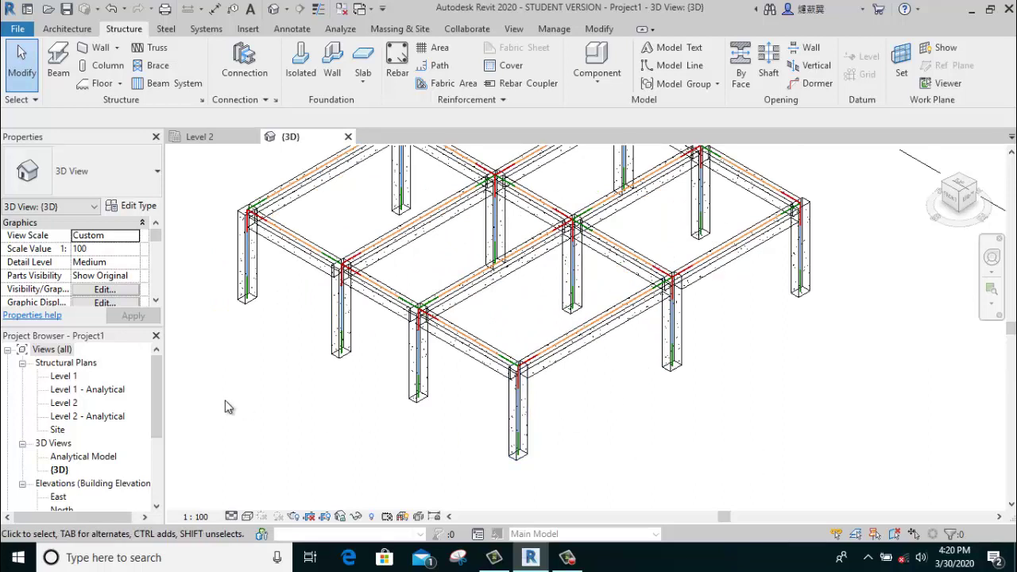
# On the Level 2 plan, duplicate the structural wall type as a new type named 150mm.
pyautogui.doubleClick(65, 403)
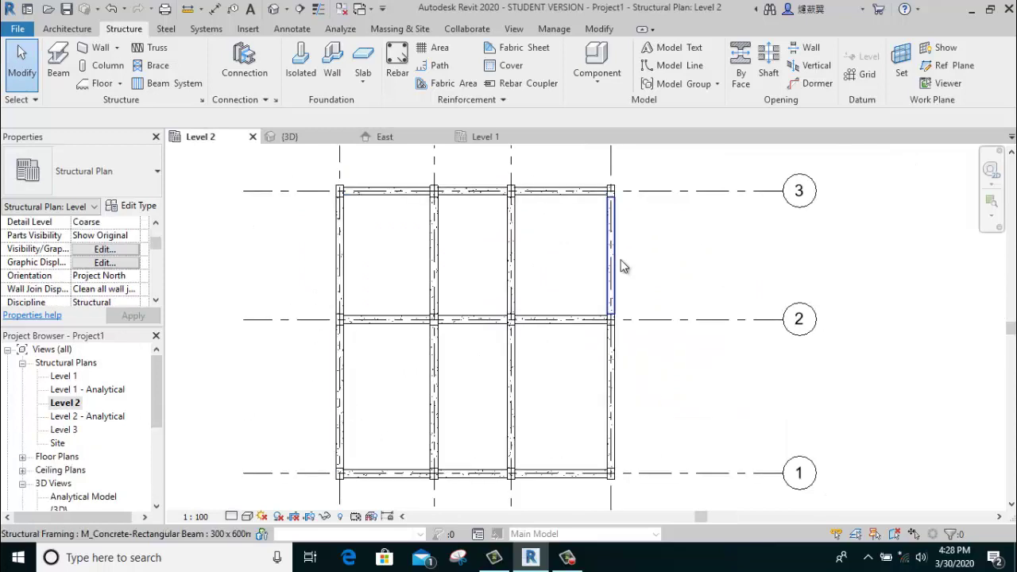
pyautogui.click(99, 48)
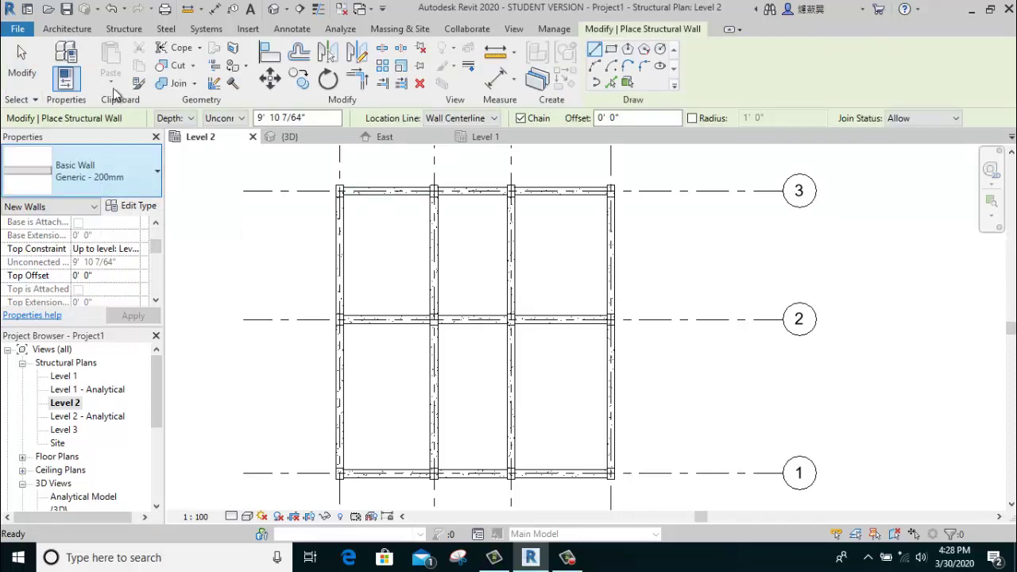
pyautogui.click(67, 29)
pyautogui.click(124, 29)
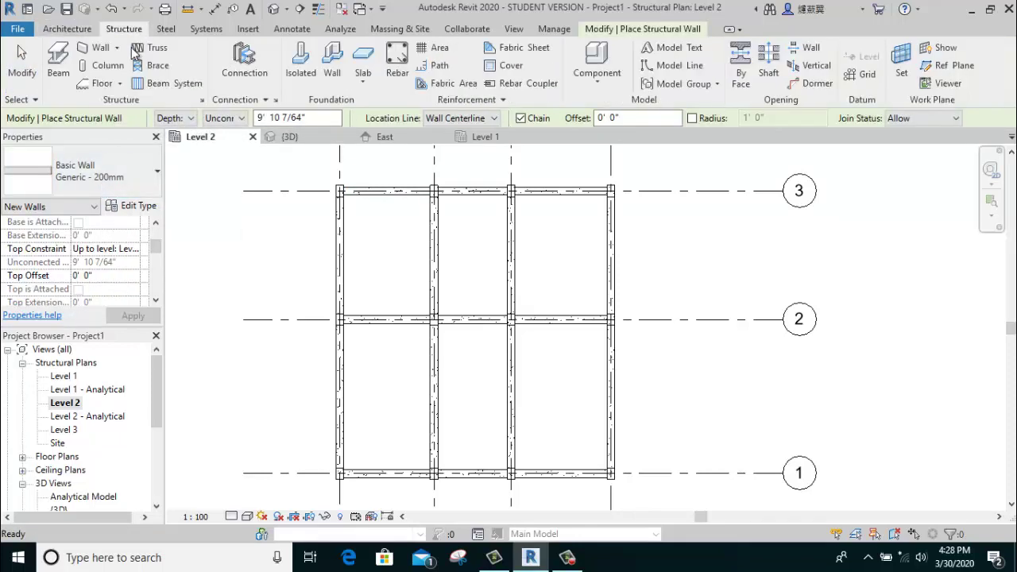
pyautogui.click(116, 47)
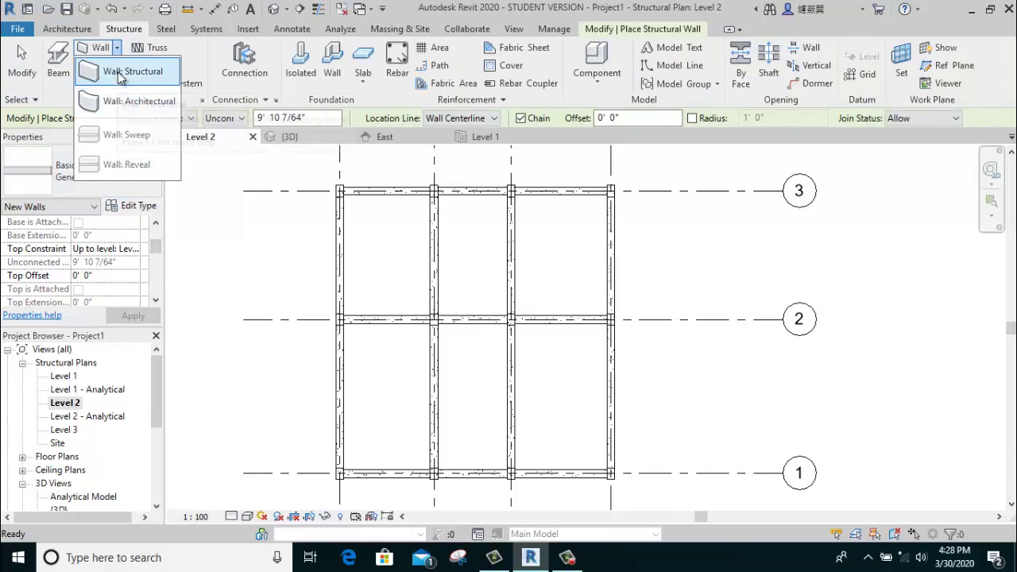
pyautogui.click(120, 71)
pyautogui.click(132, 205)
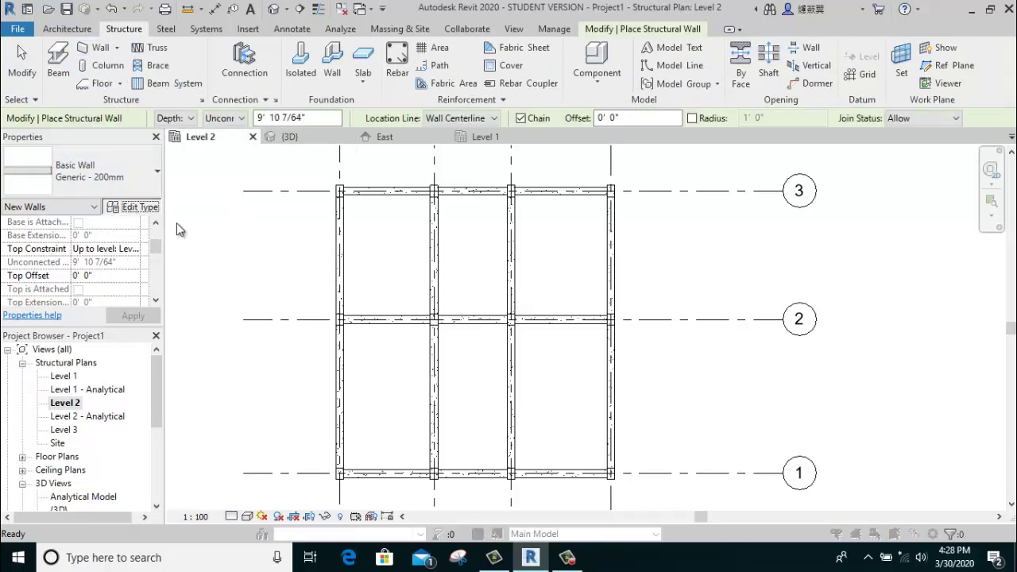
pyautogui.click(628, 100)
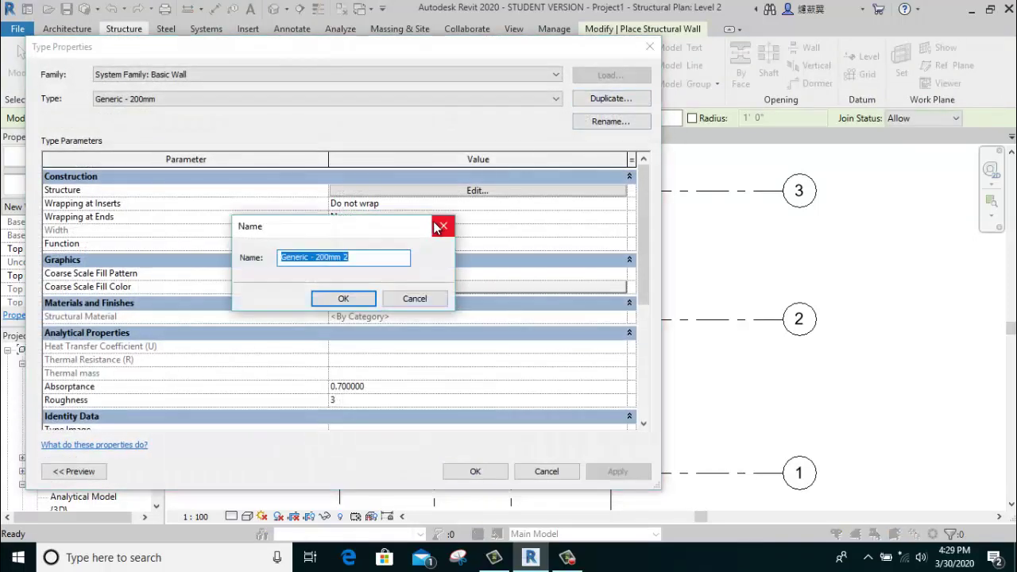
pyautogui.write('150mm')
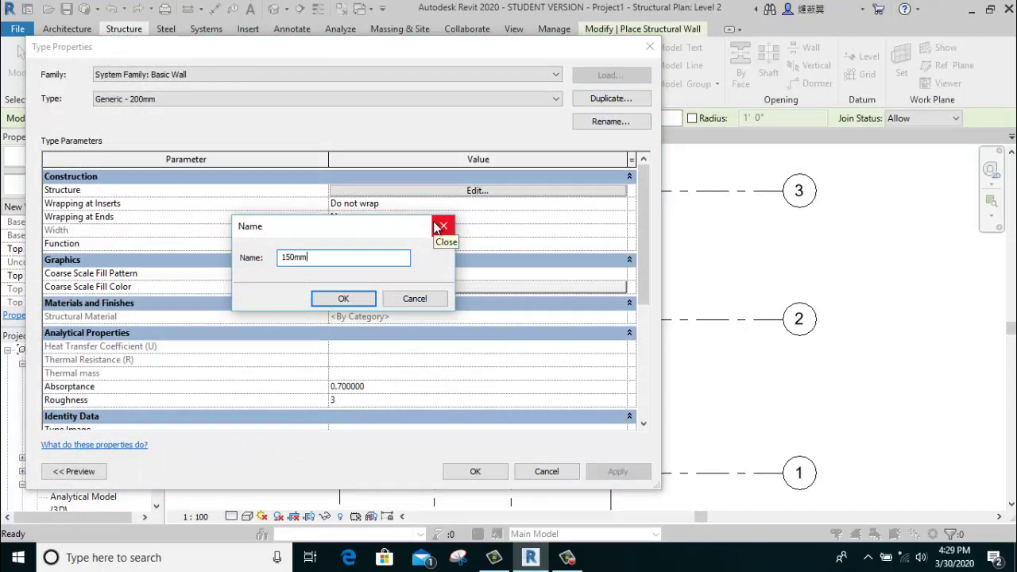
pyautogui.press('Return')
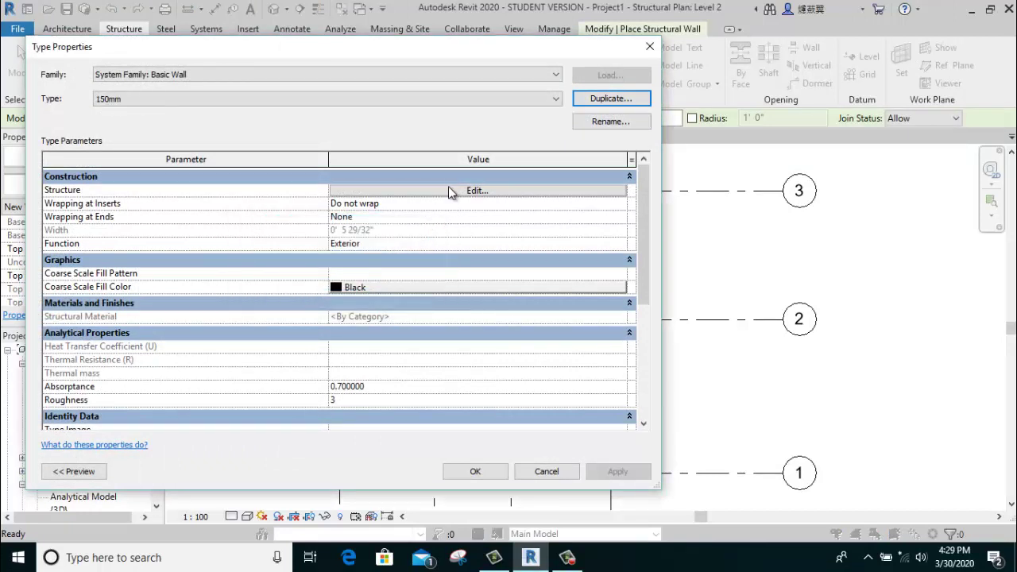
# Set the 150mm wall type's structure layer thickness to 6".
pyautogui.click(450, 191)
pyautogui.click(433, 189)
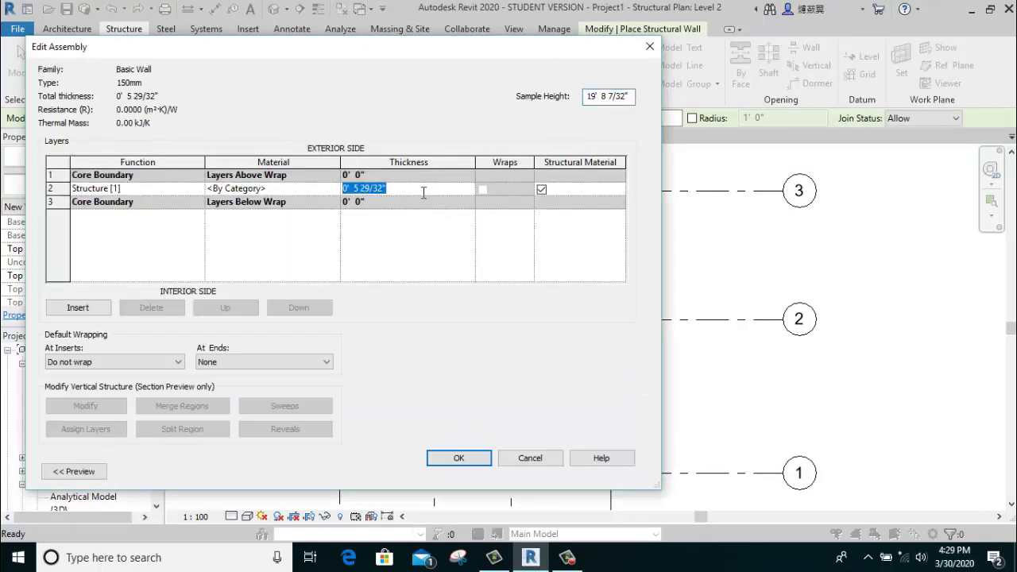
pyautogui.write('6')
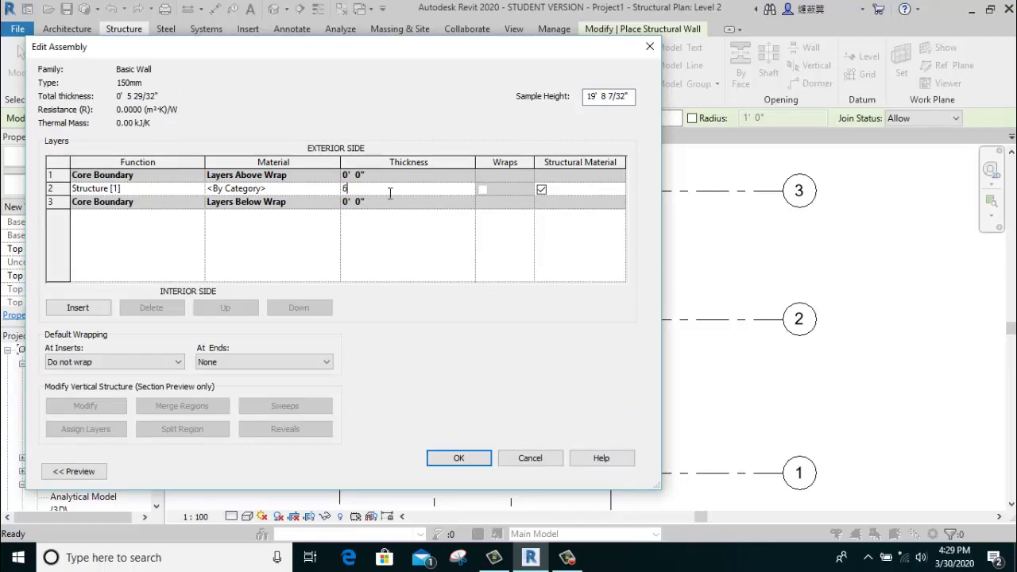
pyautogui.press('Tab')
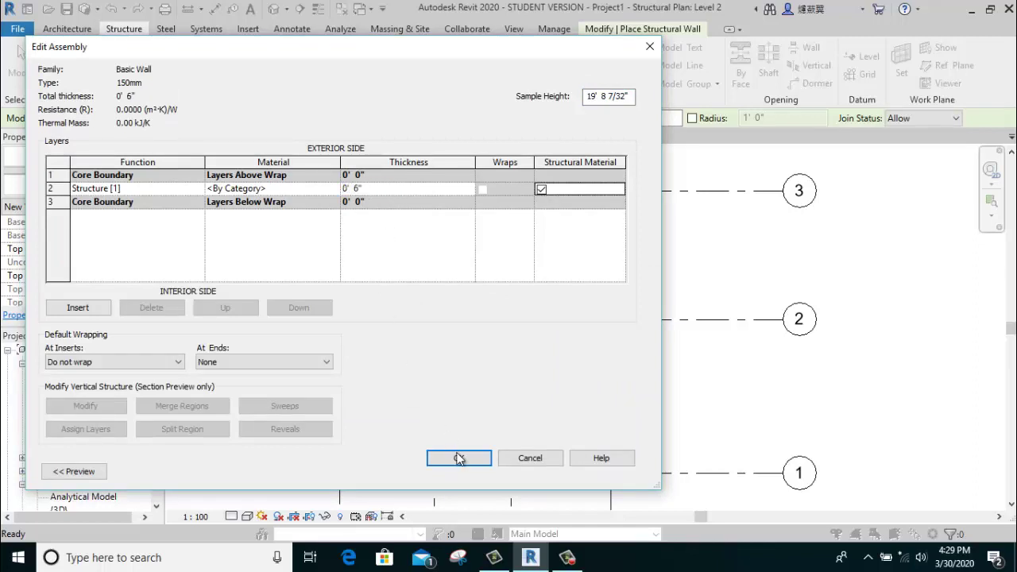
pyautogui.click(459, 459)
# Chain 150mm structural walls from grid 3 down to grid 1, across, and back up to grid 3.
pyautogui.click(467, 472)
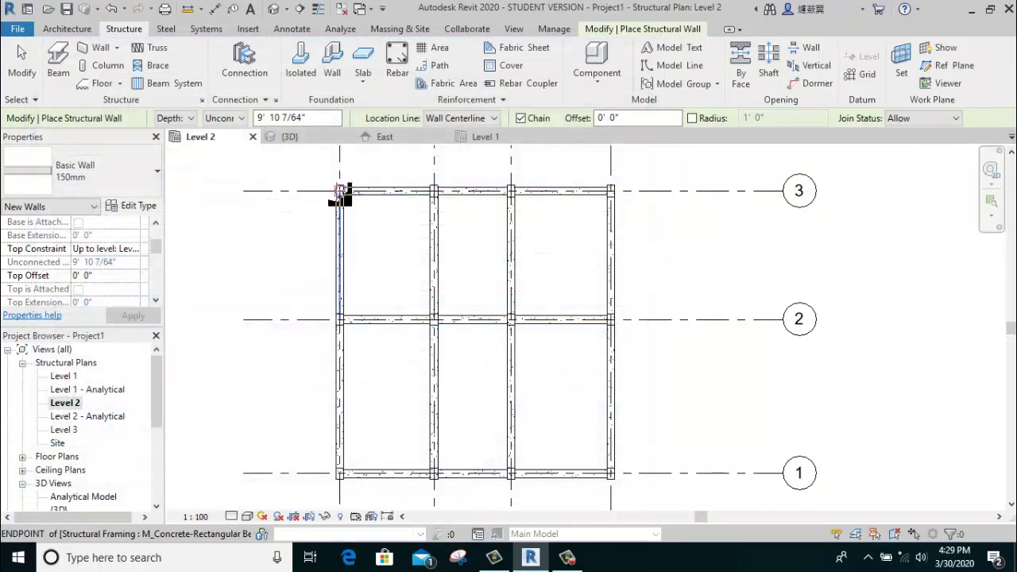
pyautogui.click(339, 192)
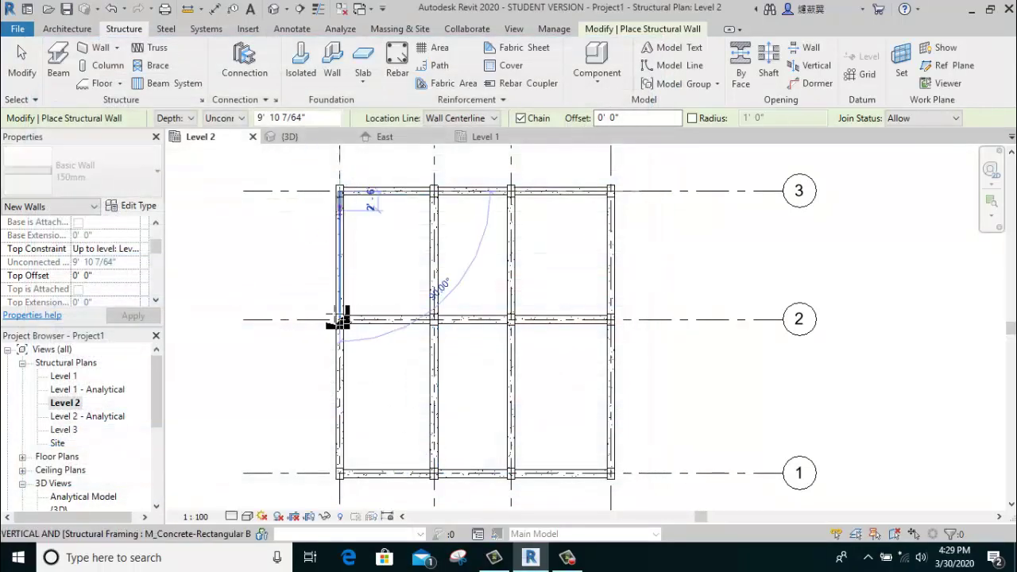
pyautogui.click(339, 474)
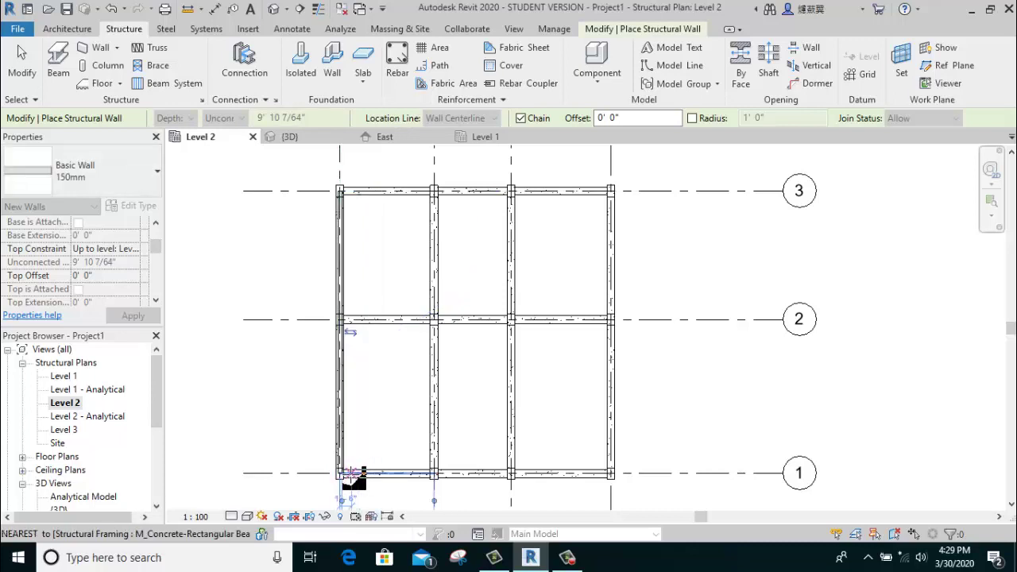
pyautogui.click(613, 473)
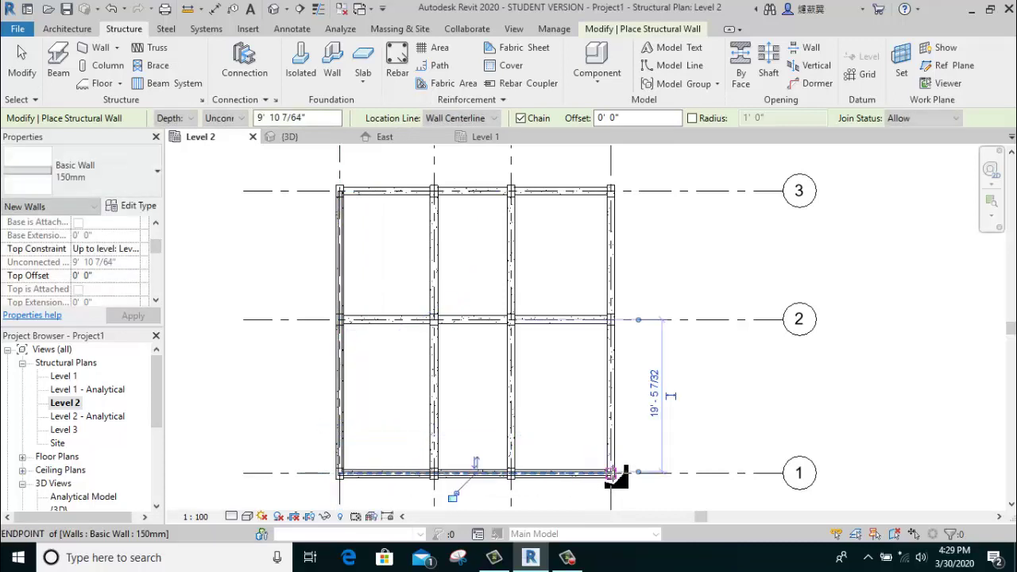
pyautogui.click(611, 191)
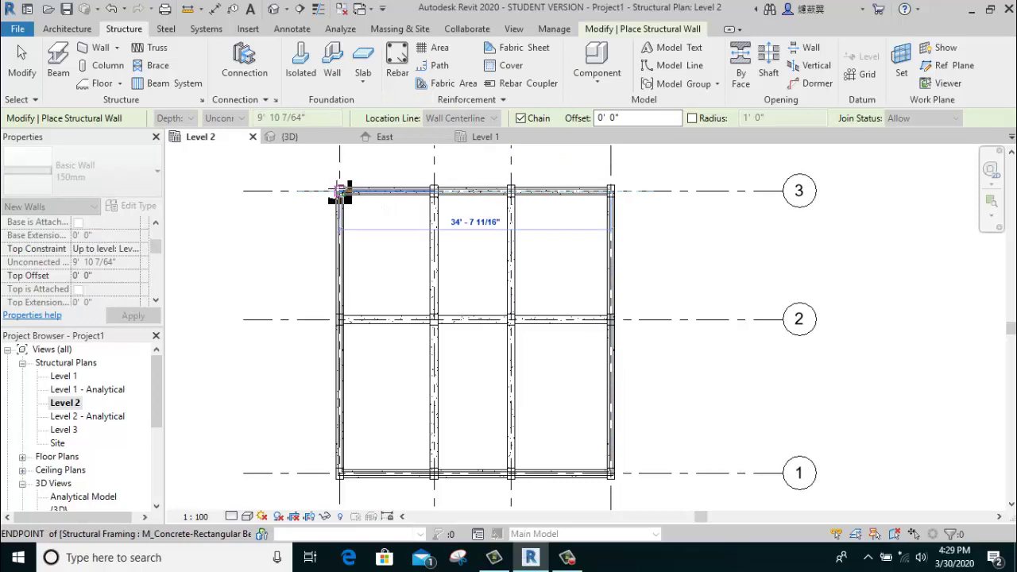
pyautogui.press('Escape')
pyautogui.rightClick(273, 179)
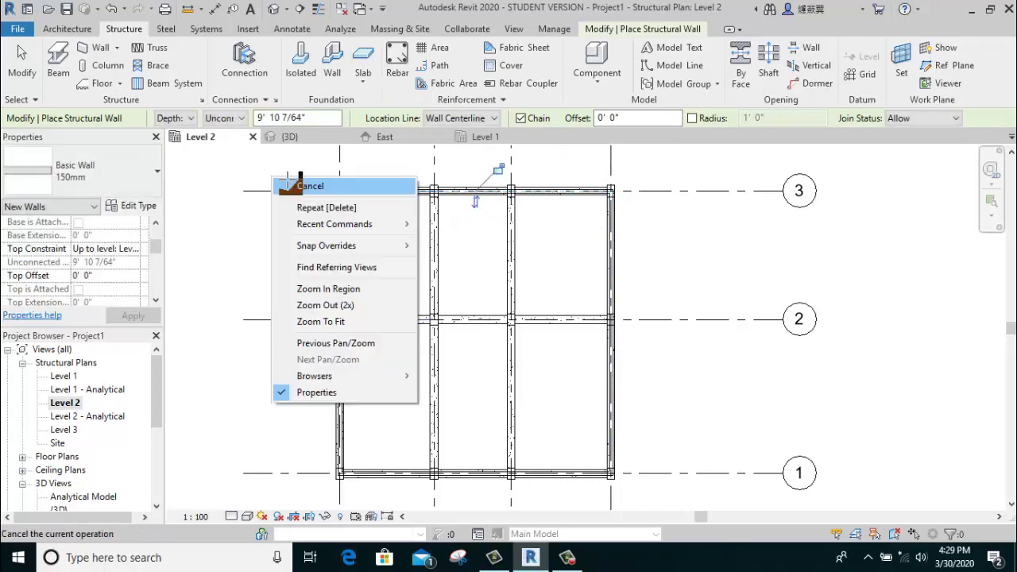
pyautogui.click(308, 186)
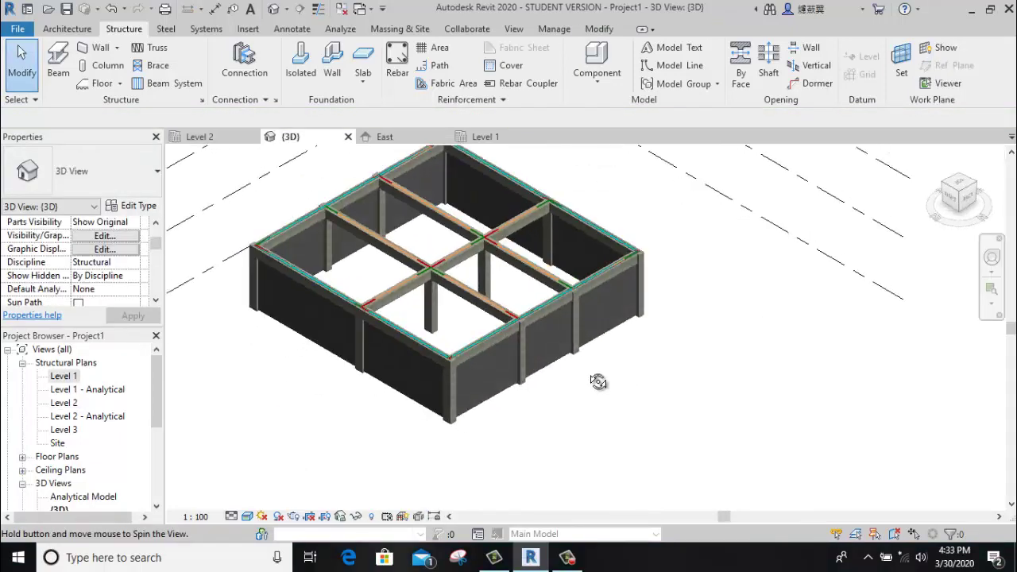
# Orbit the 3D model, then open the Level 1 structural plan and pan to its grid.
pyautogui.moveTo(598, 381)
pyautogui.keyDown('shift'); pyautogui.mouseDown(button='middle')
pyautogui.moveTo(649, 424)
pyautogui.moveTo(681, 426)
pyautogui.mouseUp(button='middle'); pyautogui.keyUp('shift')
pyautogui.doubleClick(64, 376)
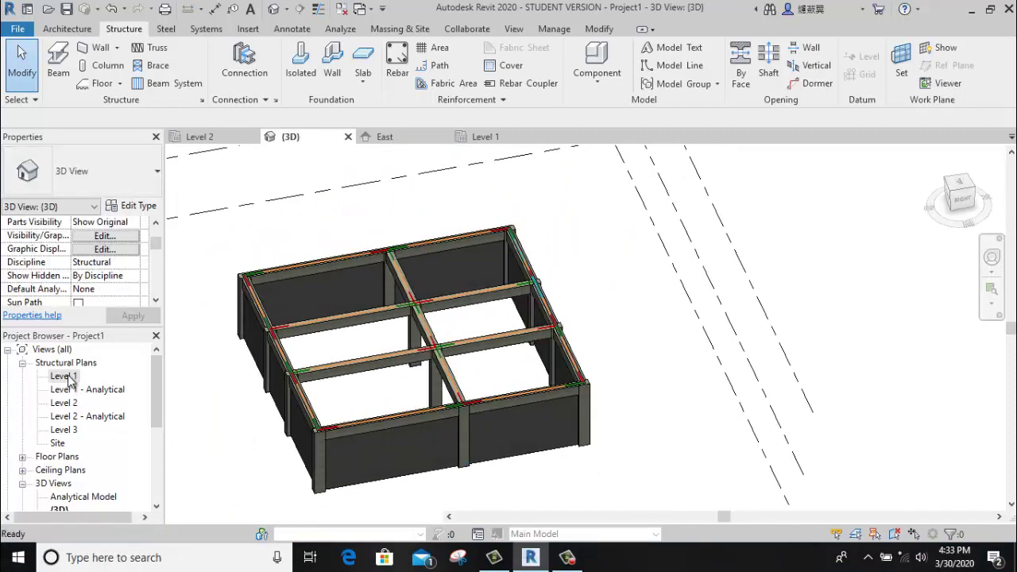
pyautogui.moveTo(342, 330); pyautogui.dragTo(311, 263, button='middle')
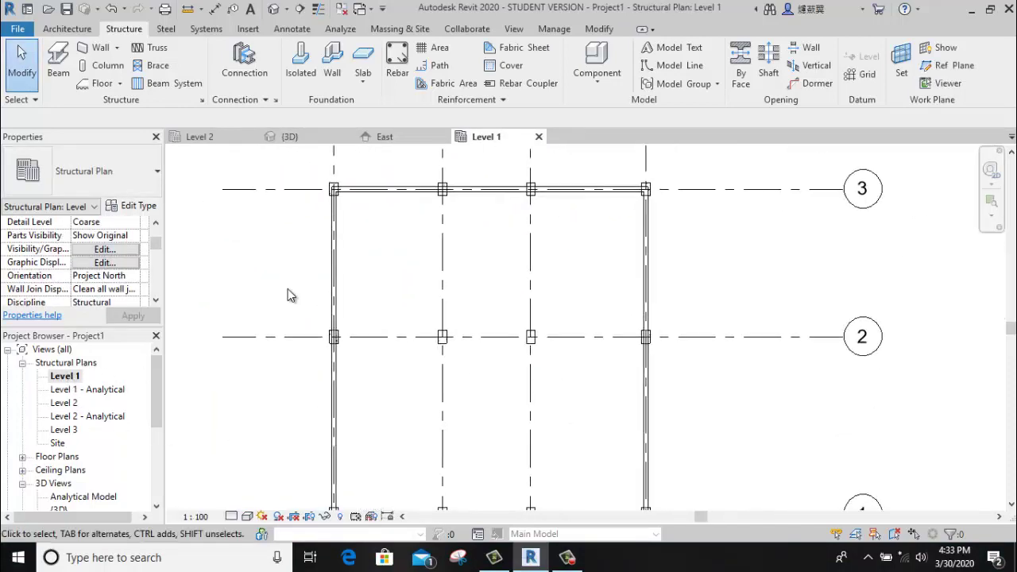
# Start a Wall foundation using Bearing Footing - 900 x 300, checking its width, thickness and end extension.
pyautogui.click(332, 54)
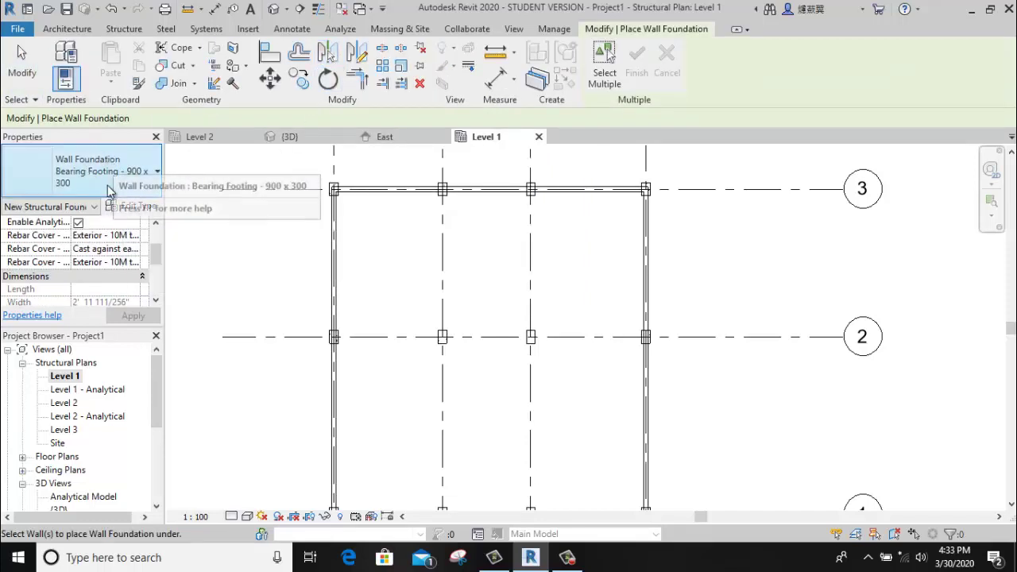
pyautogui.click(109, 190)
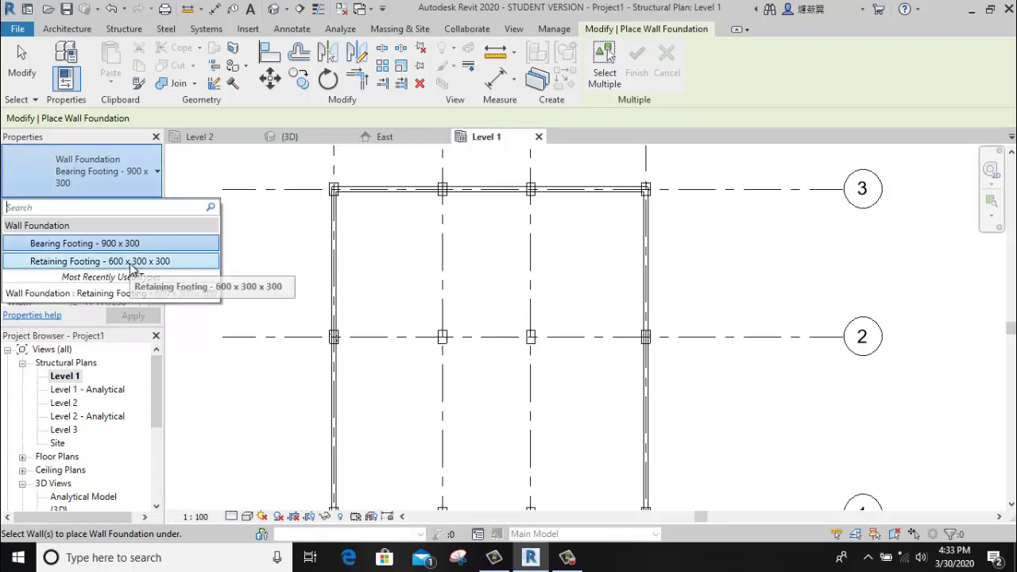
pyautogui.click(134, 243)
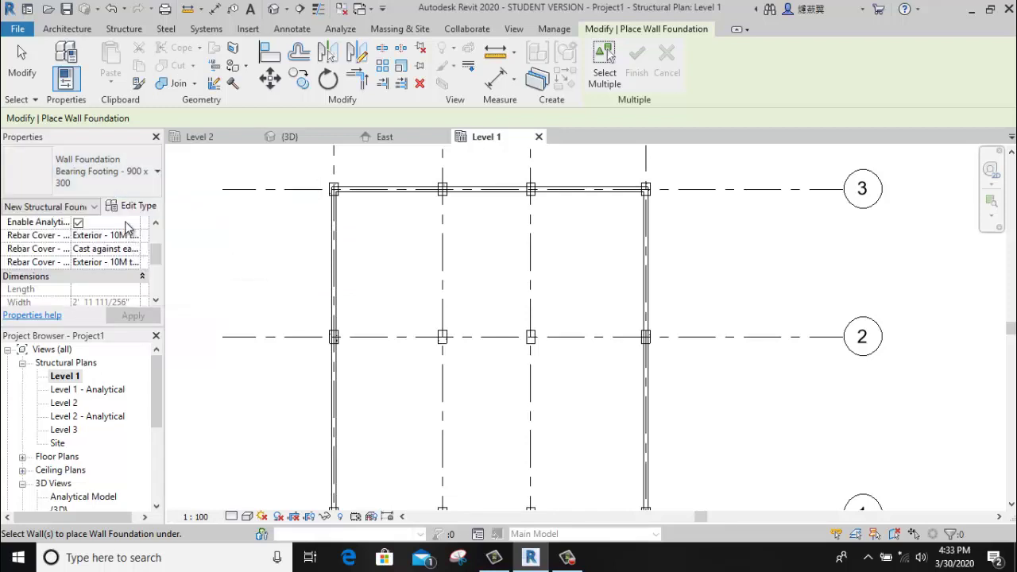
pyautogui.click(134, 204)
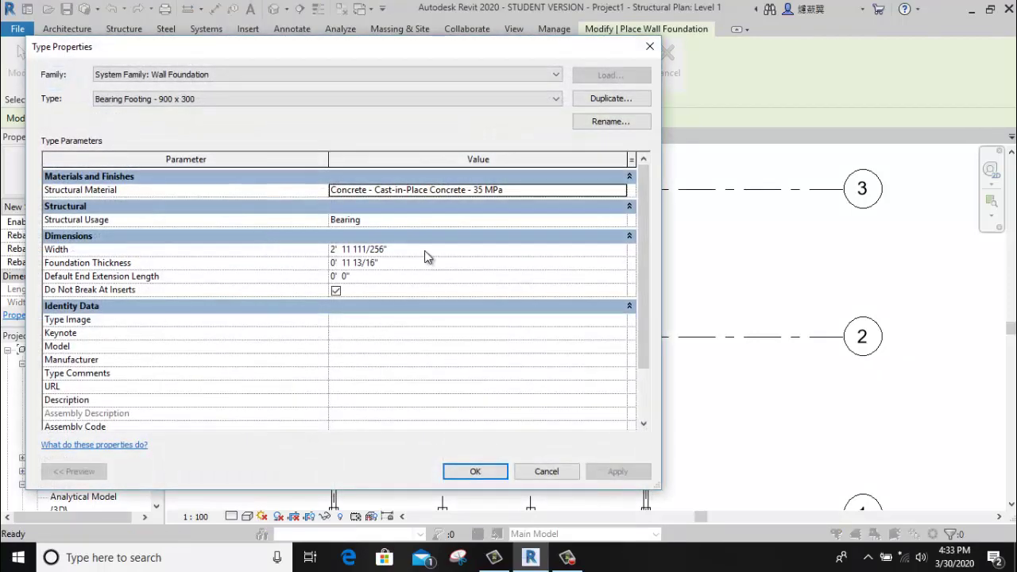
pyautogui.click(425, 250)
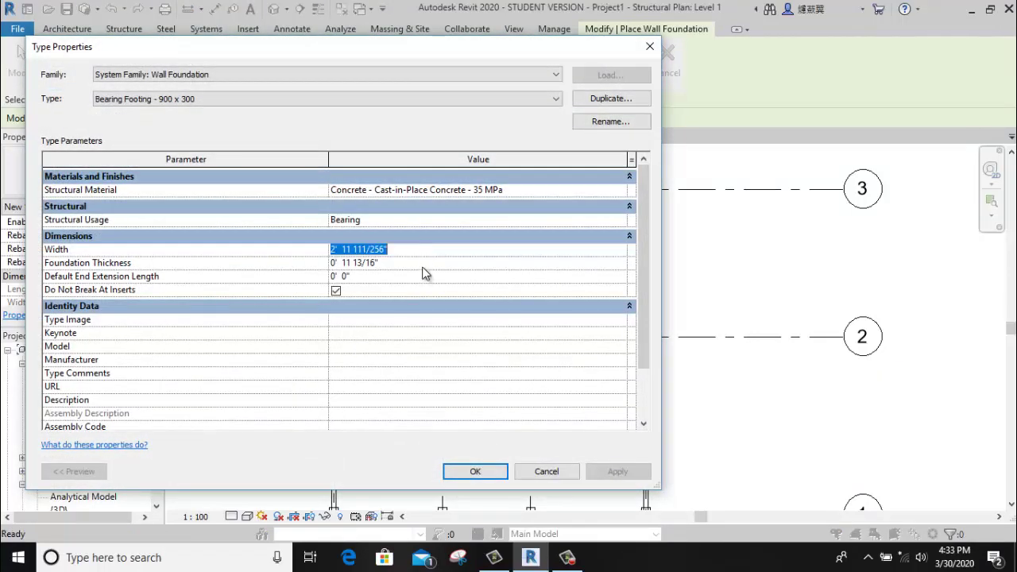
pyautogui.click(420, 264)
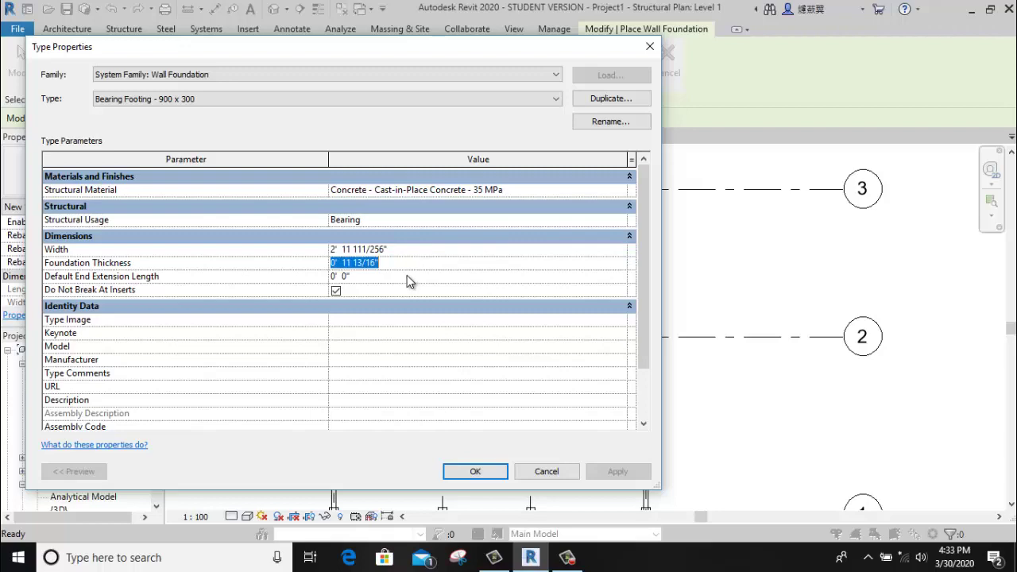
pyautogui.click(407, 276)
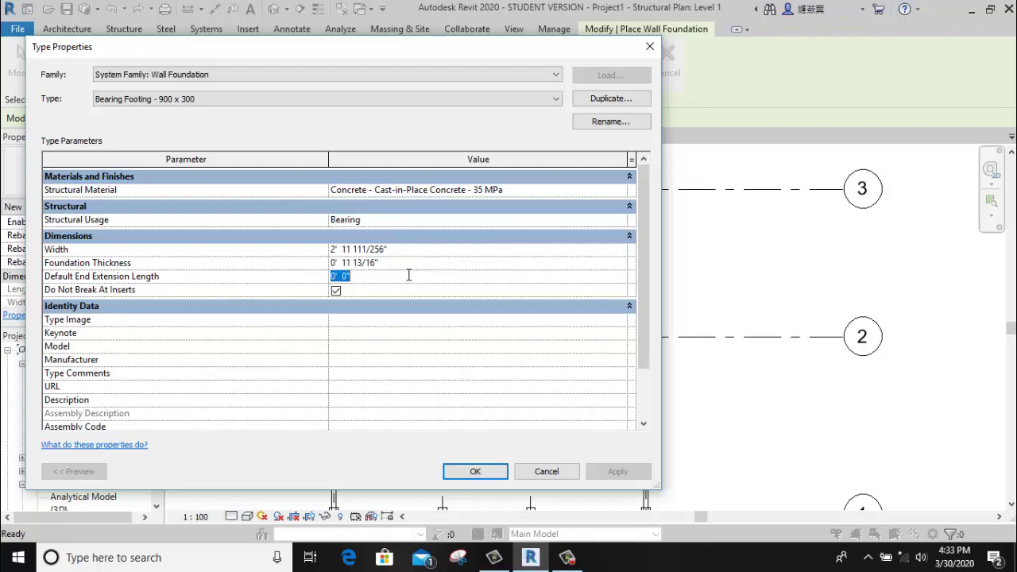
pyautogui.click(470, 473)
# Add a bearing footing under the wall along grid 1, then switch to the 3D view.
pyautogui.scroll(3, 362, 197)
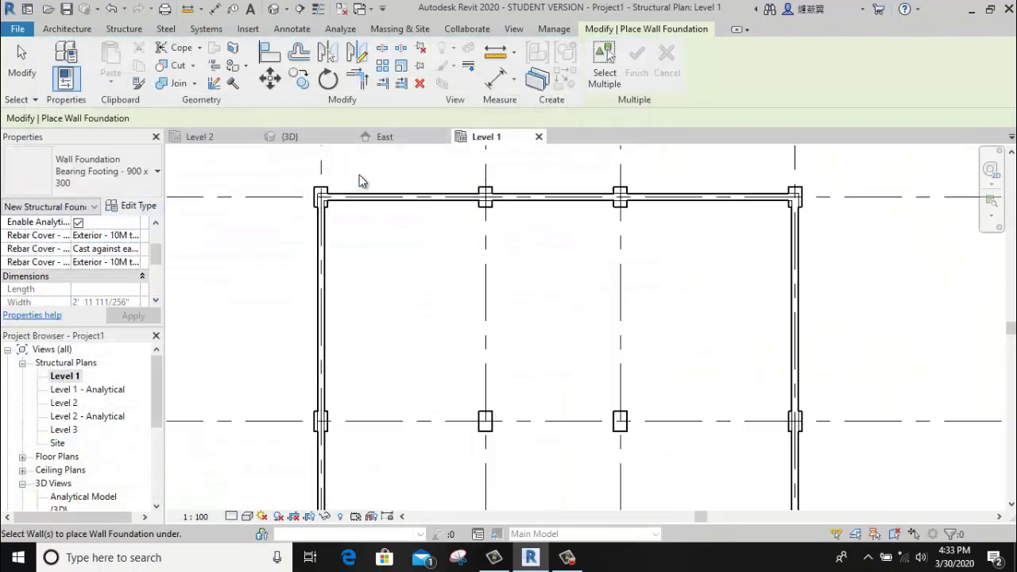
pyautogui.scroll(2, 358, 178)
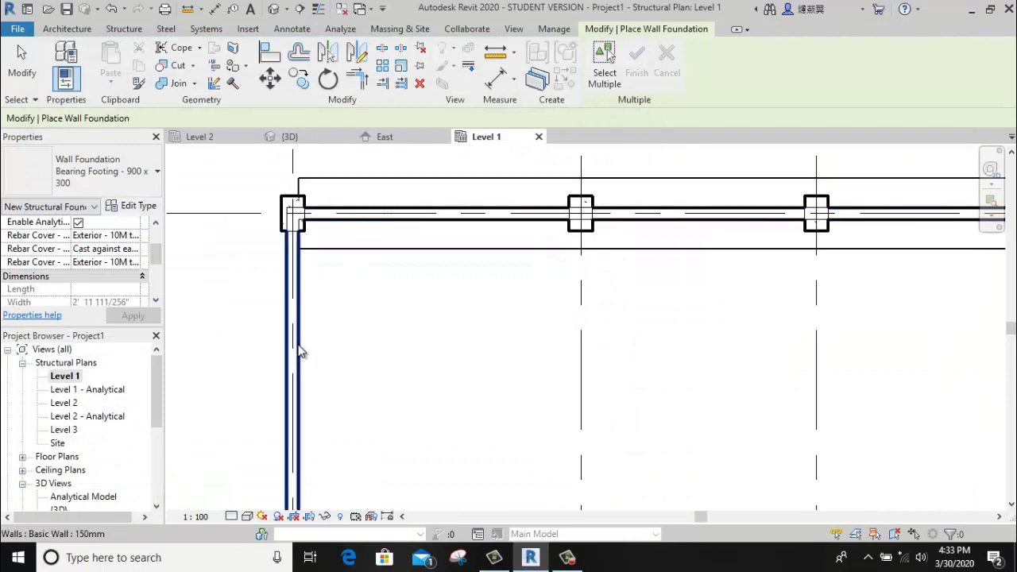
pyautogui.scroll(-3, 302, 352)
pyautogui.moveTo(495, 379); pyautogui.dragTo(417, 279, button='middle')
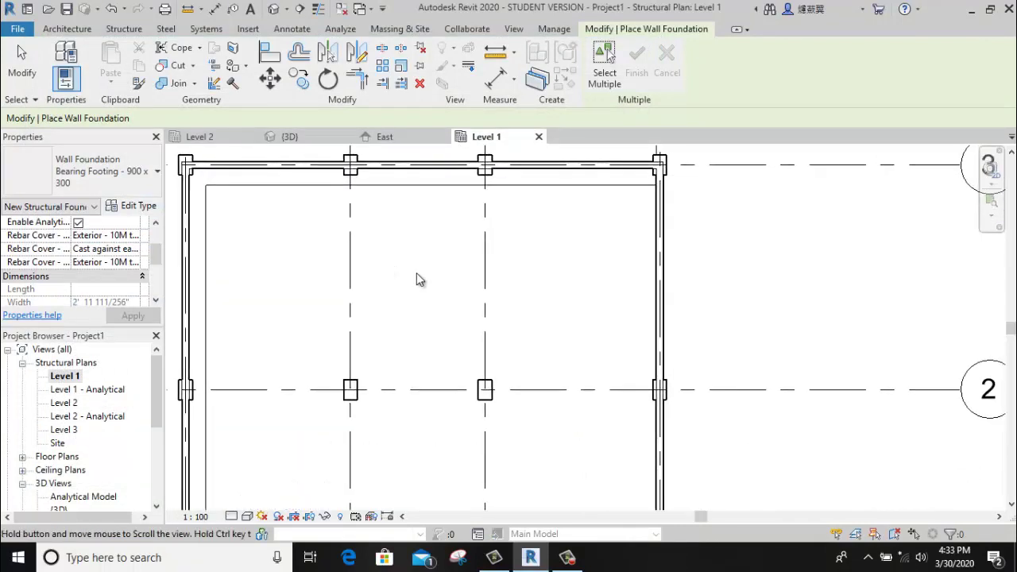
pyautogui.scroll(-2, 584, 318)
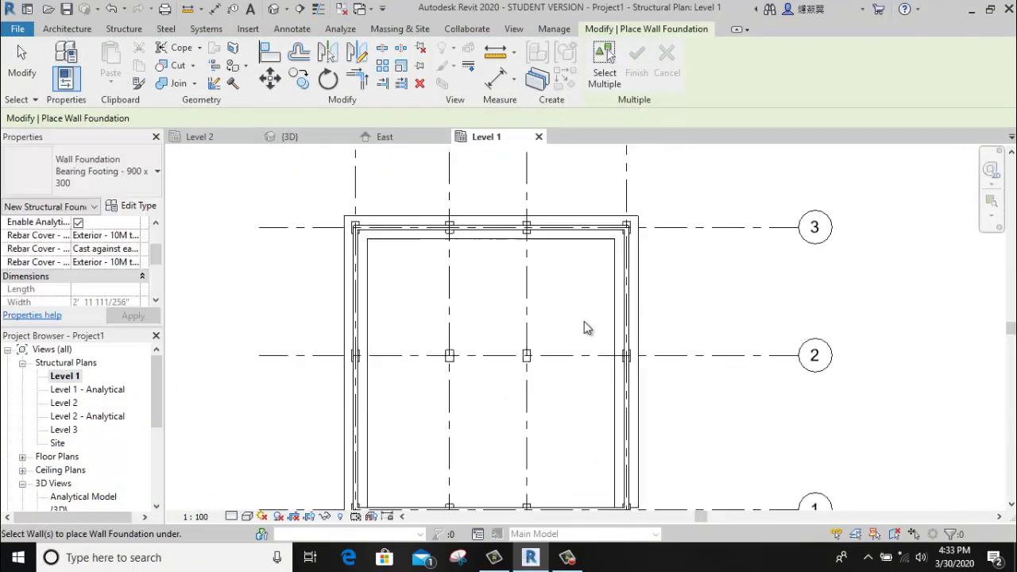
pyautogui.moveTo(584, 321); pyautogui.dragTo(566, 262, button='middle')
pyautogui.scroll(3, 519, 402)
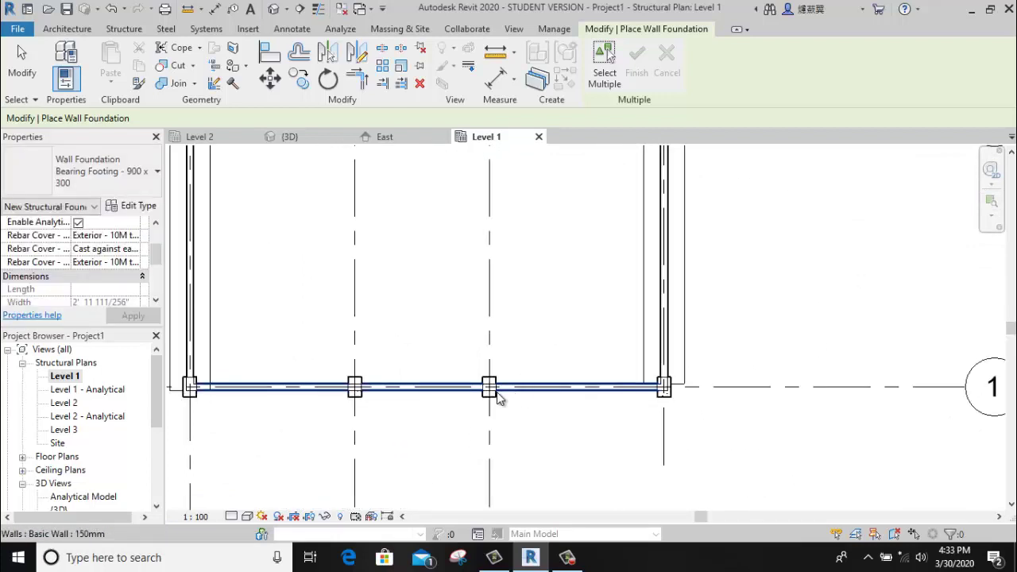
pyautogui.click(505, 398)
pyautogui.scroll(-2, 505, 398)
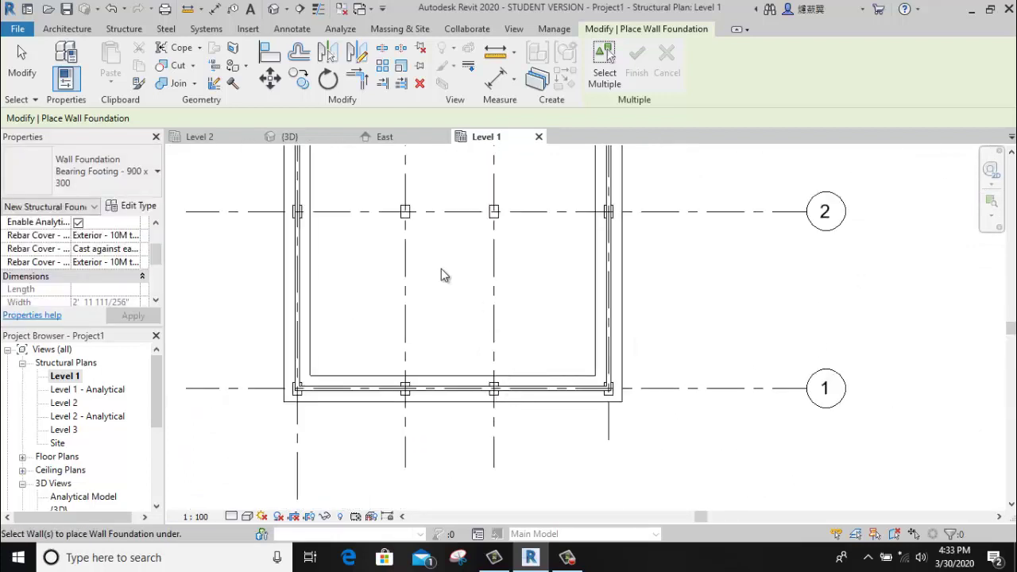
pyautogui.click(274, 9)
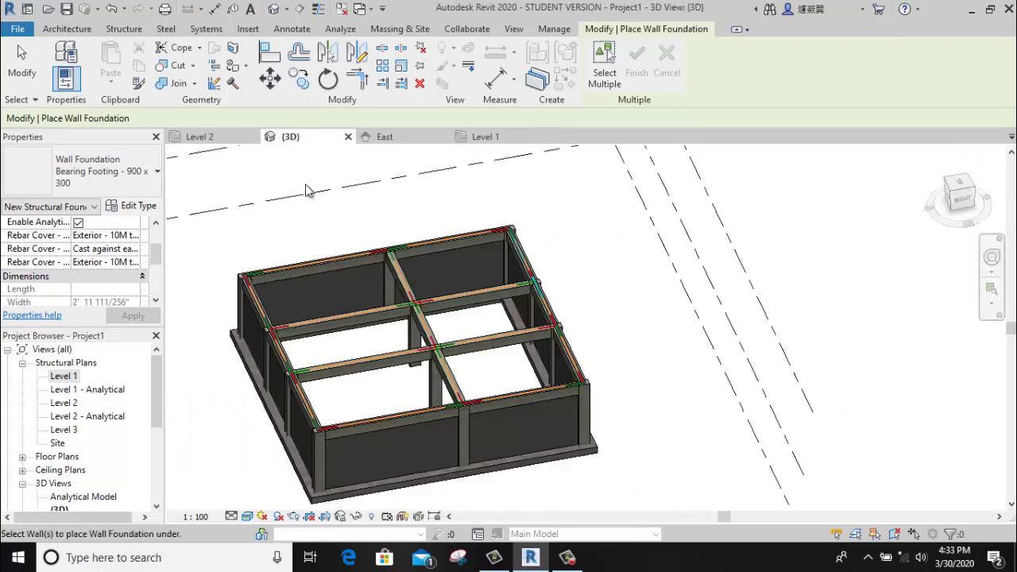
# Cancel the Wall Foundation command twice to stop placing footings.
pyautogui.rightClick(322, 213)
pyautogui.click(332, 213)
pyautogui.rightClick(332, 213)
pyautogui.click(340, 218)
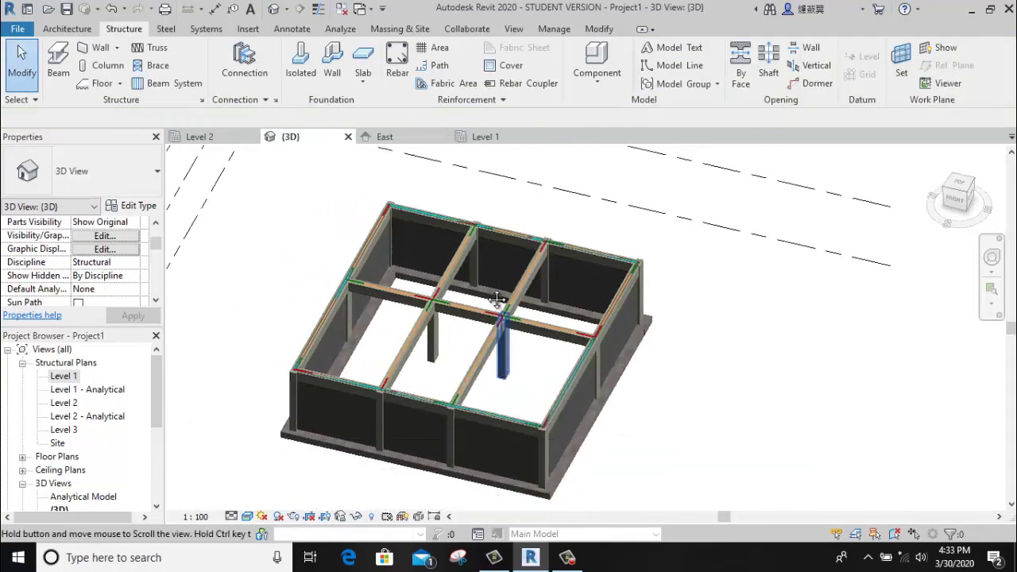
# Orbit the 3D frame and select then deselect the right wall's footing to inspect it.
pyautogui.keyDown('shift'); pyautogui.moveTo(411, 397); pyautogui.dragTo(612, 387, button='middle'); pyautogui.keyUp('shift')
pyautogui.scroll(3, 612, 387)
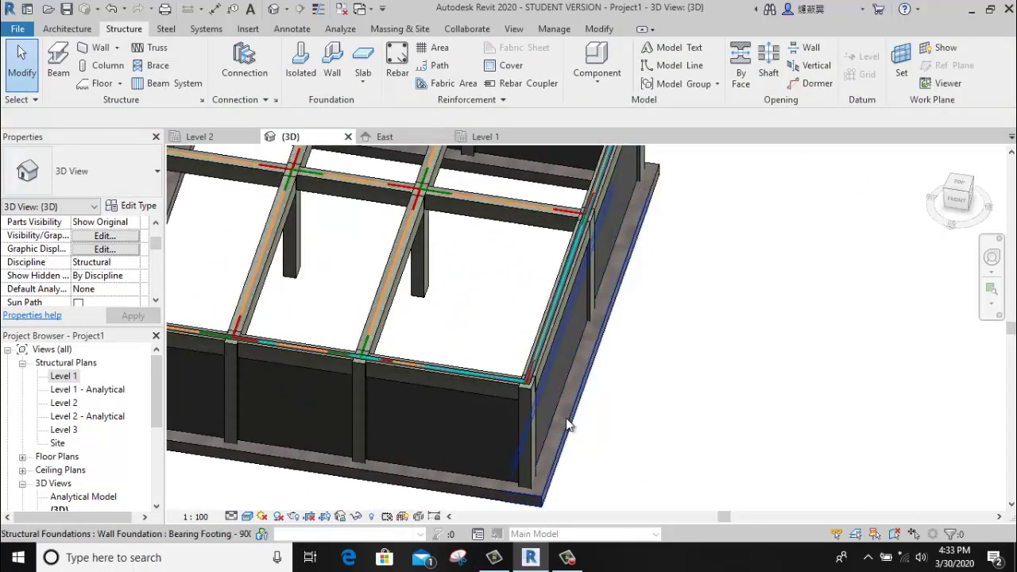
pyautogui.click(556, 417)
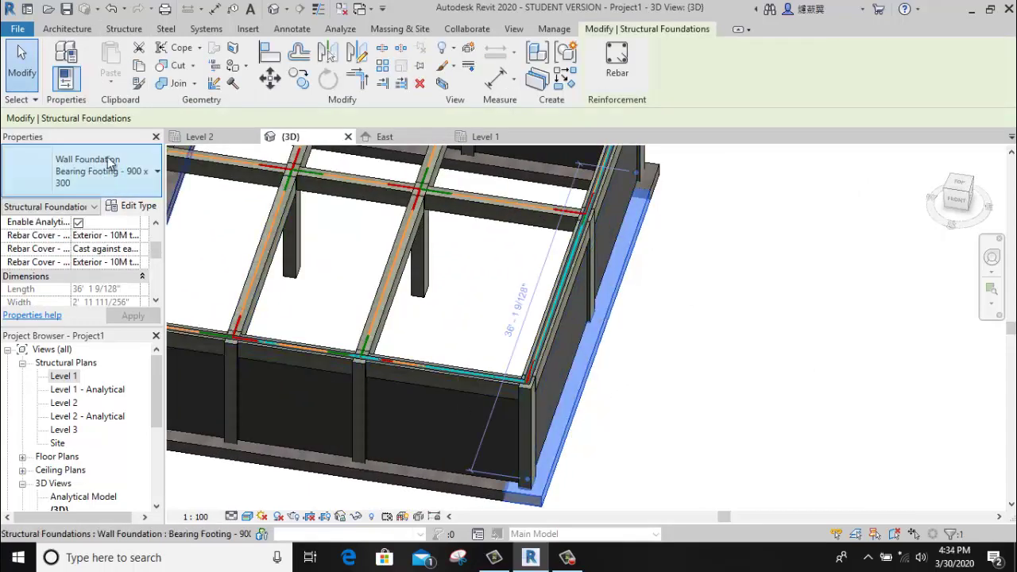
pyautogui.click(330, 282)
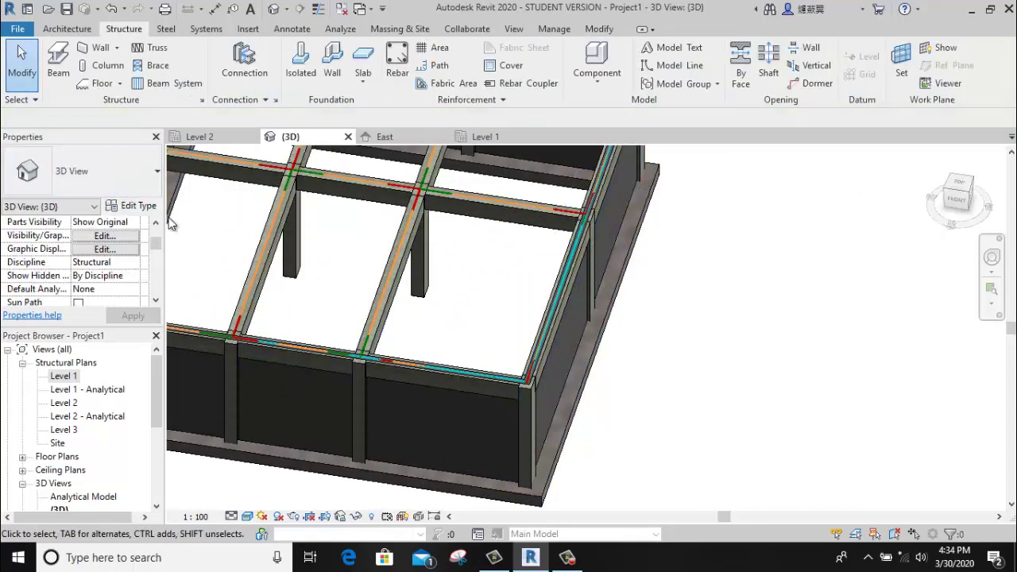
pyautogui.moveTo(311, 289)
pyautogui.keyDown('shift'); pyautogui.mouseDown(button='middle')
pyautogui.moveTo(320, 300)
pyautogui.moveTo(447, 268)
pyautogui.mouseUp(button='middle'); pyautogui.keyUp('shift')
pyautogui.moveTo(412, 345)
pyautogui.keyDown('shift'); pyautogui.mouseDown(button='middle')
pyautogui.moveTo(438, 334)
pyautogui.moveTo(454, 340)
pyautogui.moveTo(470, 315)
pyautogui.mouseUp(button='middle'); pyautogui.keyUp('shift')
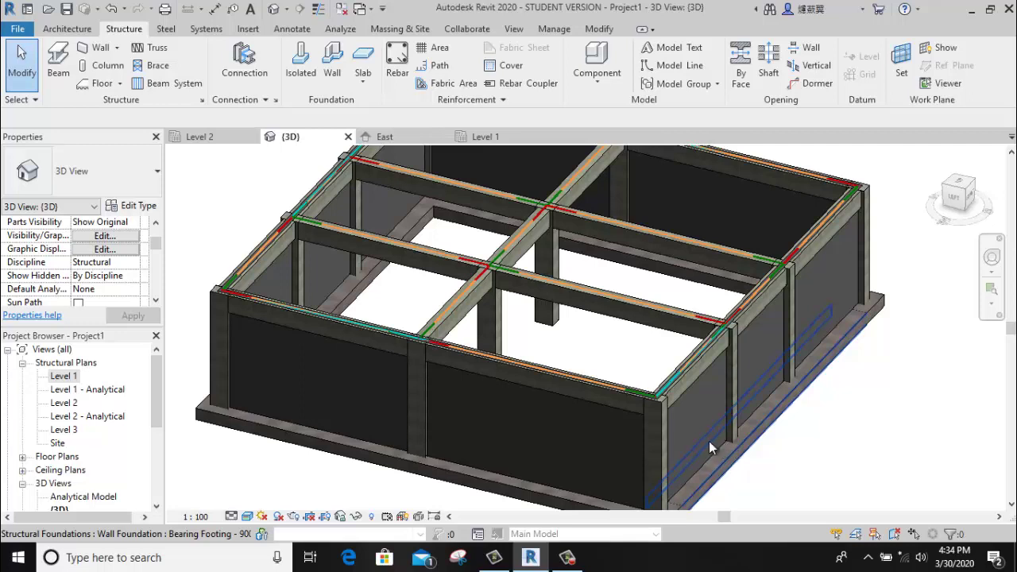
pyautogui.moveTo(567, 557)
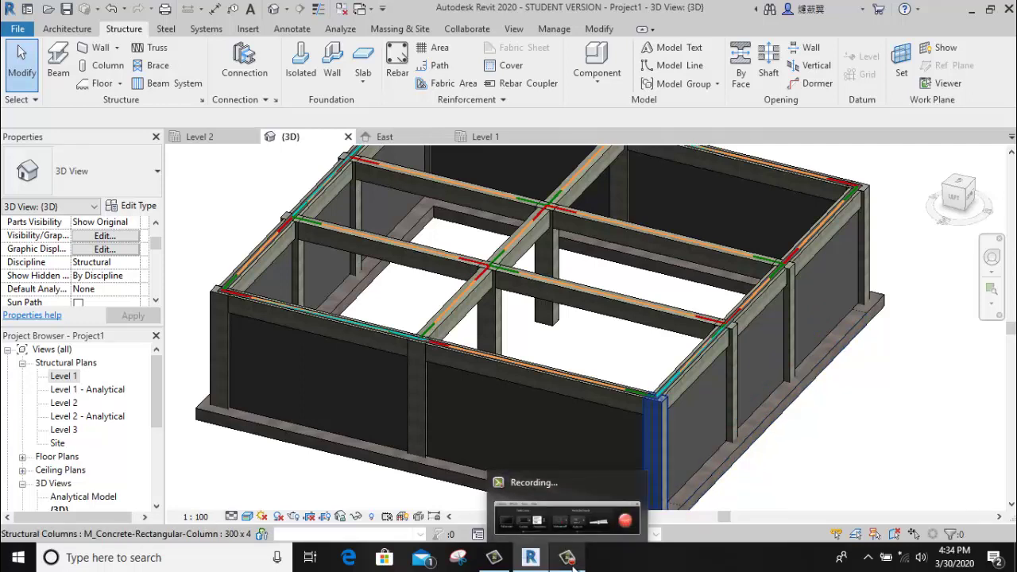
pyautogui.click(569, 559)
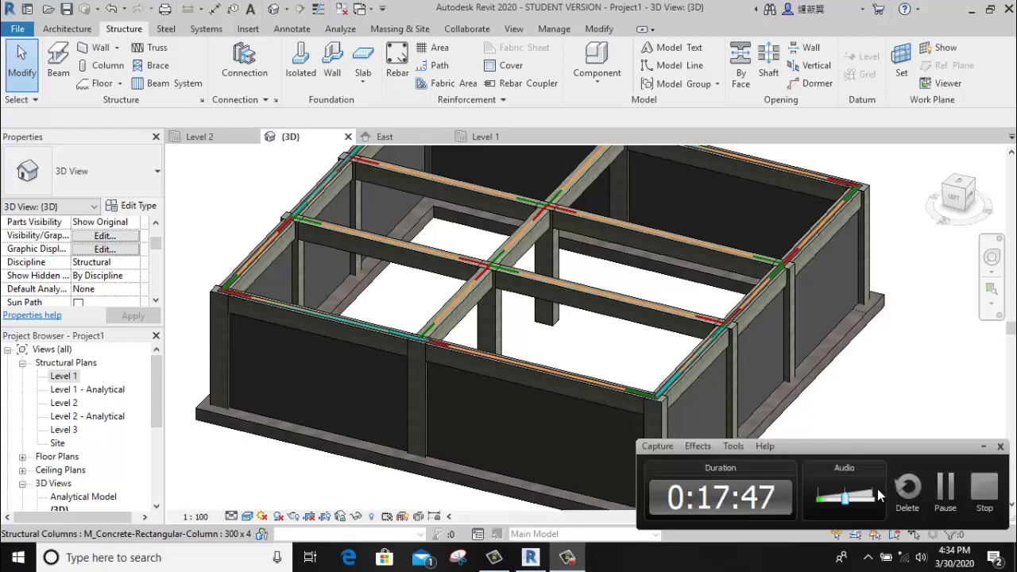